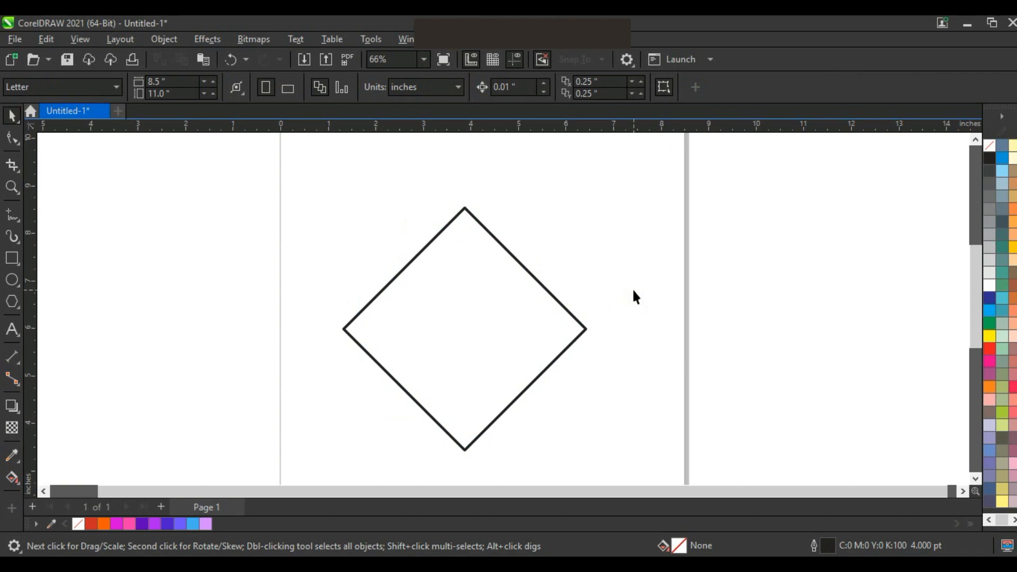
# - Reshape the outlined square diamond into a tall rhombus about 3.57 inches wide and 6.46 inches high
pyautogui.moveTo(543, 325); pyautogui.dragTo(538, 293)
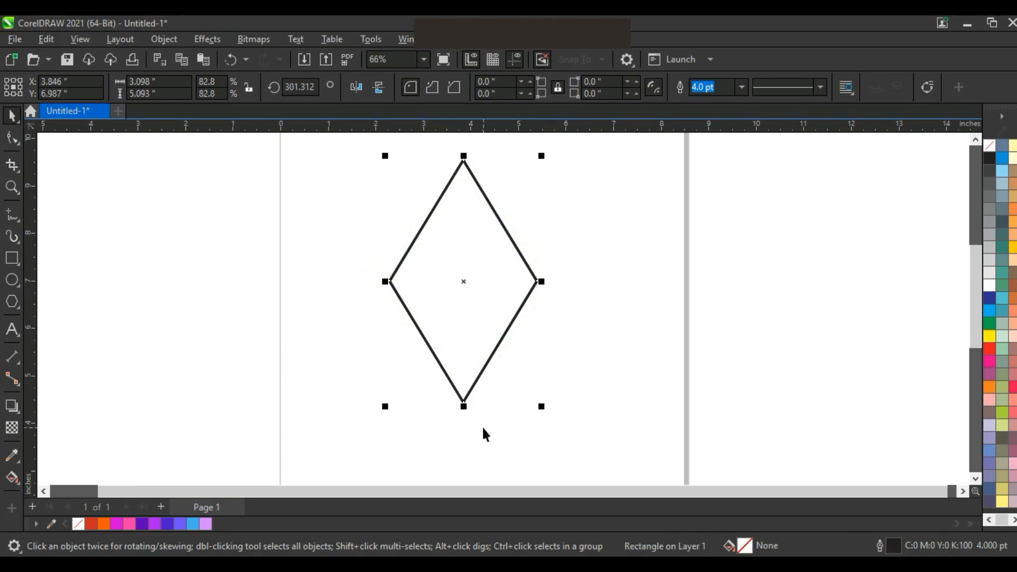
pyautogui.moveTo(463, 413); pyautogui.dragTo(463, 434)
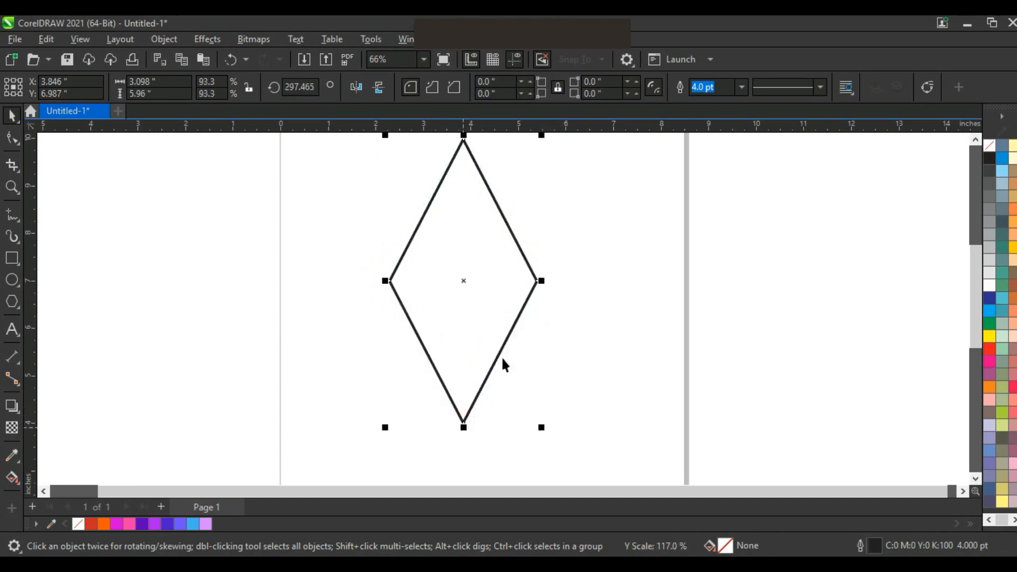
pyautogui.moveTo(542, 282); pyautogui.dragTo(547, 279)
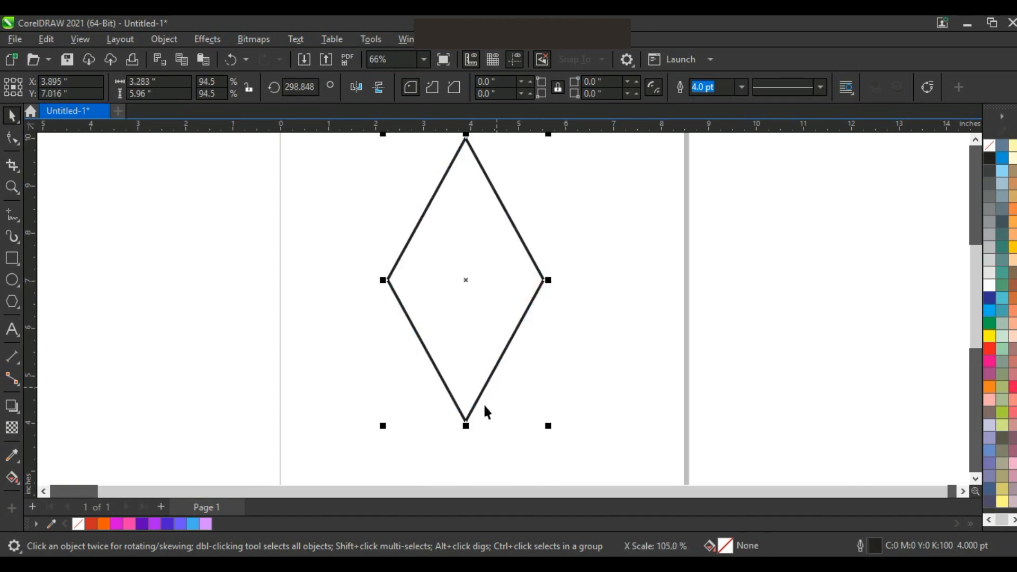
pyautogui.moveTo(467, 426); pyautogui.dragTo(468, 438)
pyautogui.moveTo(552, 277); pyautogui.dragTo(555, 279)
pyautogui.click(634, 271)
pyautogui.click(618, 322)
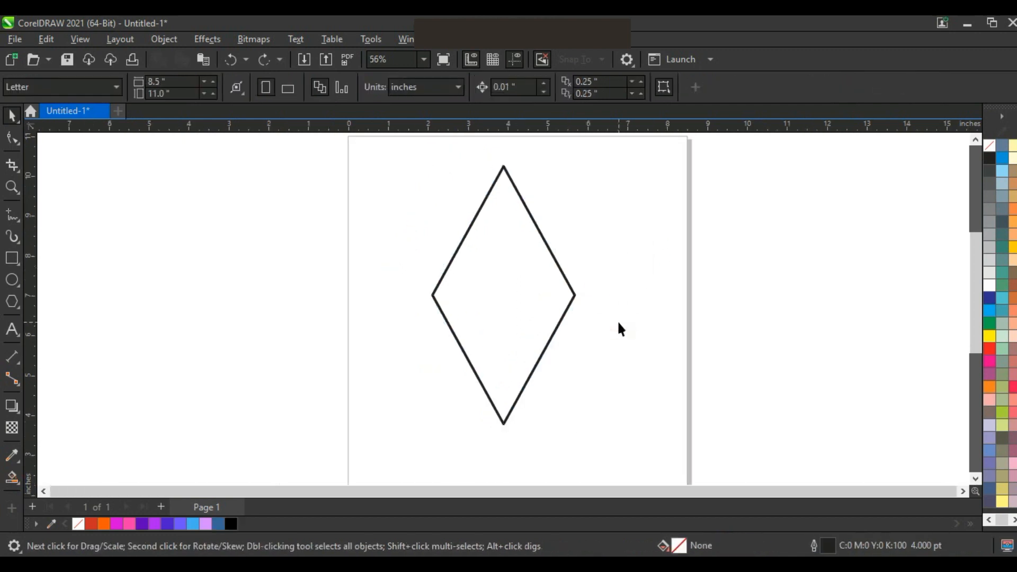
# - Draw a vertical Freehand line about 4.25 inches long upward from just below the rhombus's bottom corner
pyautogui.press('z')
pyautogui.moveTo(402, 229)
pyautogui.mouseDown()
pyautogui.moveTo(699, 436)
pyautogui.moveTo(720, 431)
pyautogui.mouseUp()
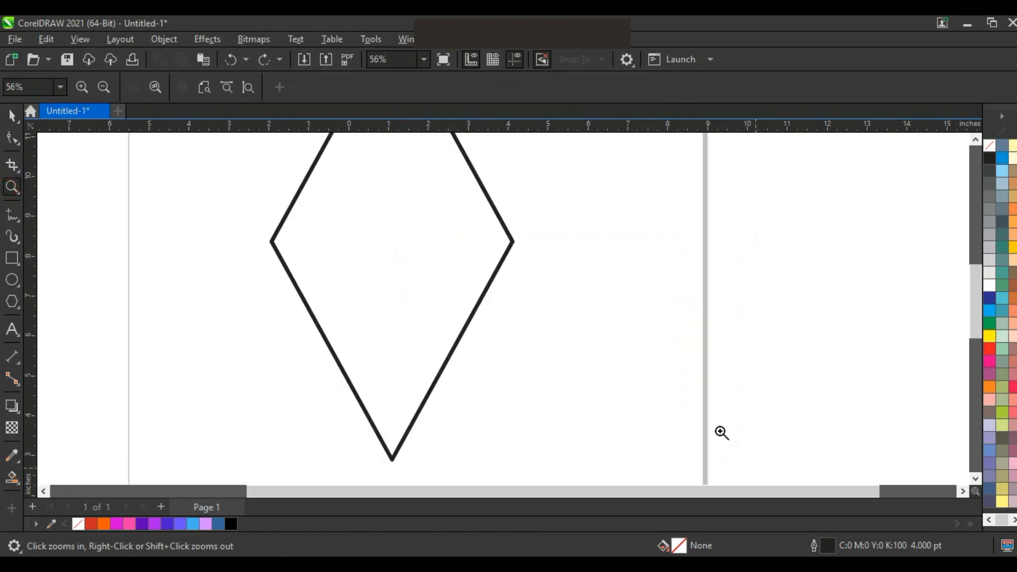
pyautogui.click(11, 215)
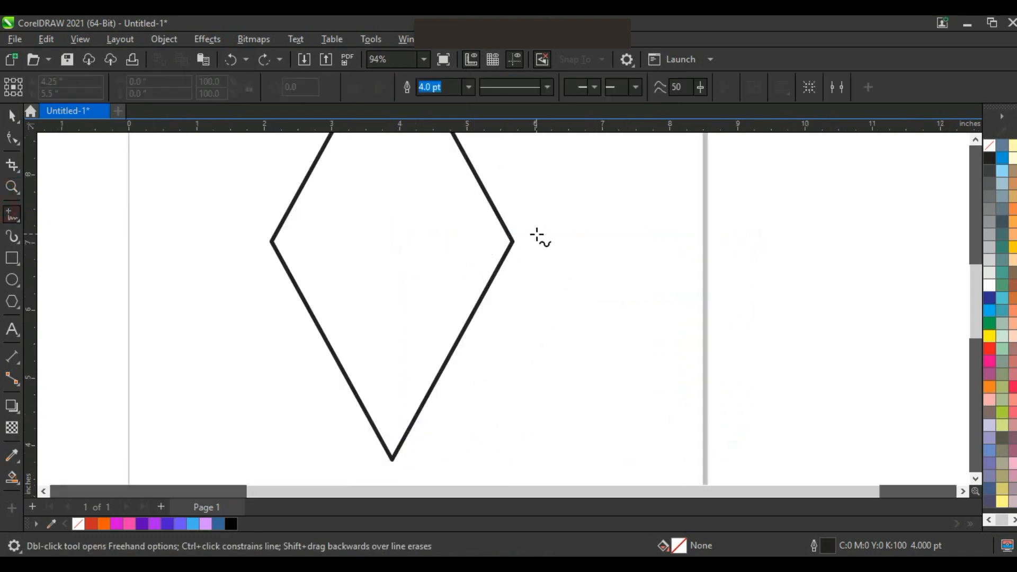
pyautogui.click(392, 474)
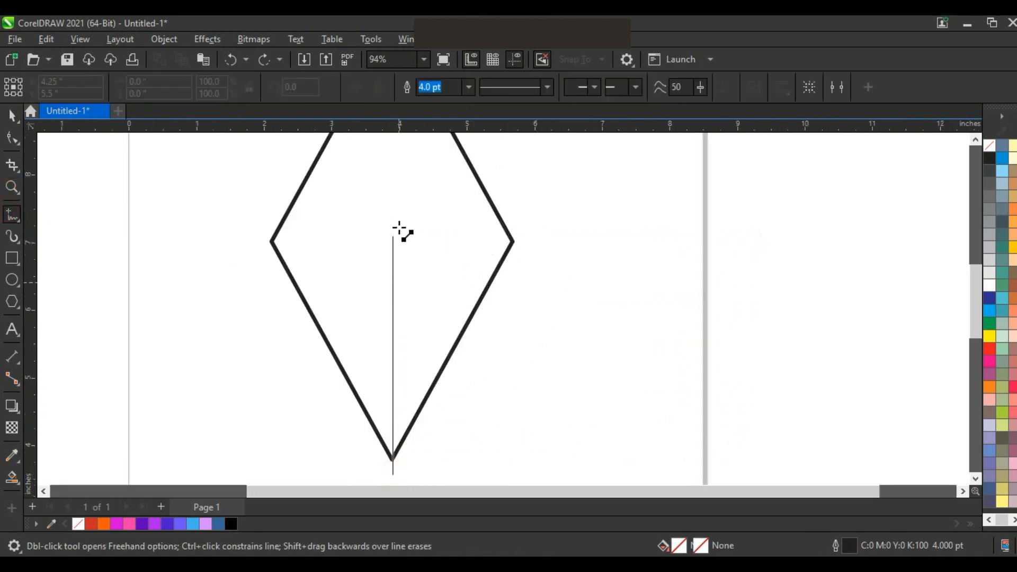
pyautogui.keyDown('ctrl'); pyautogui.click(398, 187); pyautogui.keyUp('ctrl')
pyautogui.press('space')
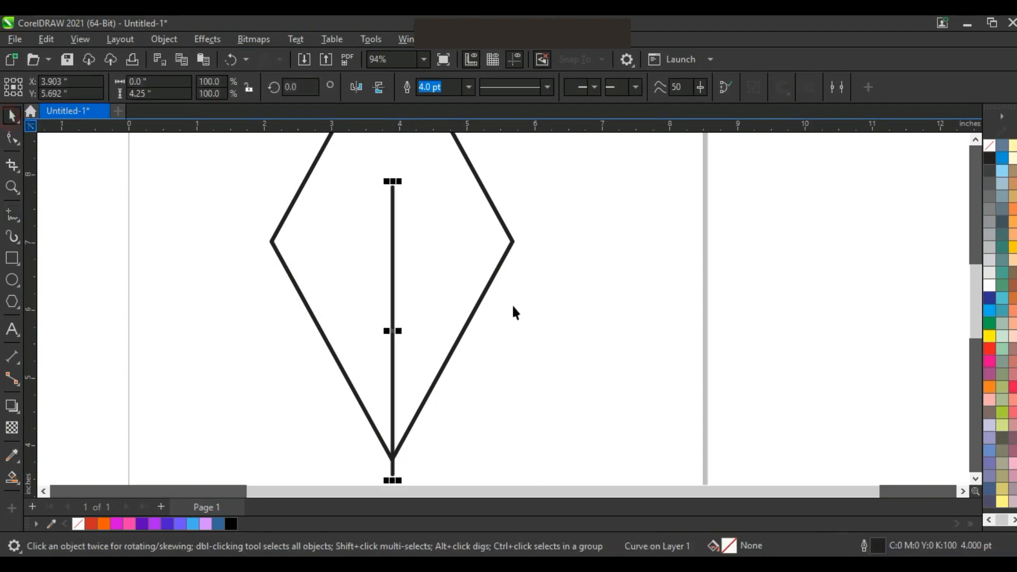
# - Centre the vertical line horizontally on the rhombus and shorten it from above to about 2.76 inches
pyautogui.keyDown('shift'); pyautogui.click(502, 254); pyautogui.keyUp('shift')
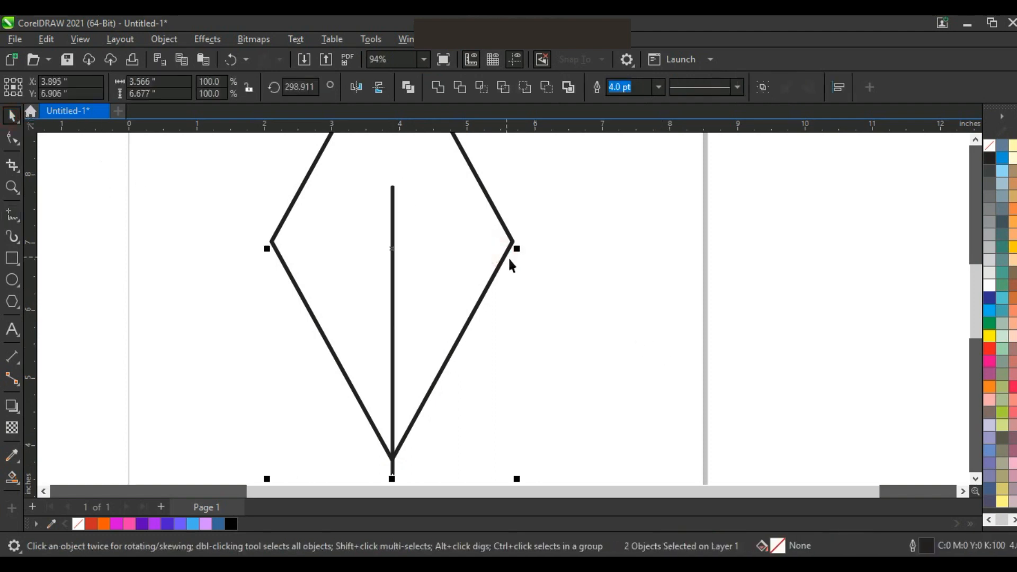
pyautogui.click(561, 278)
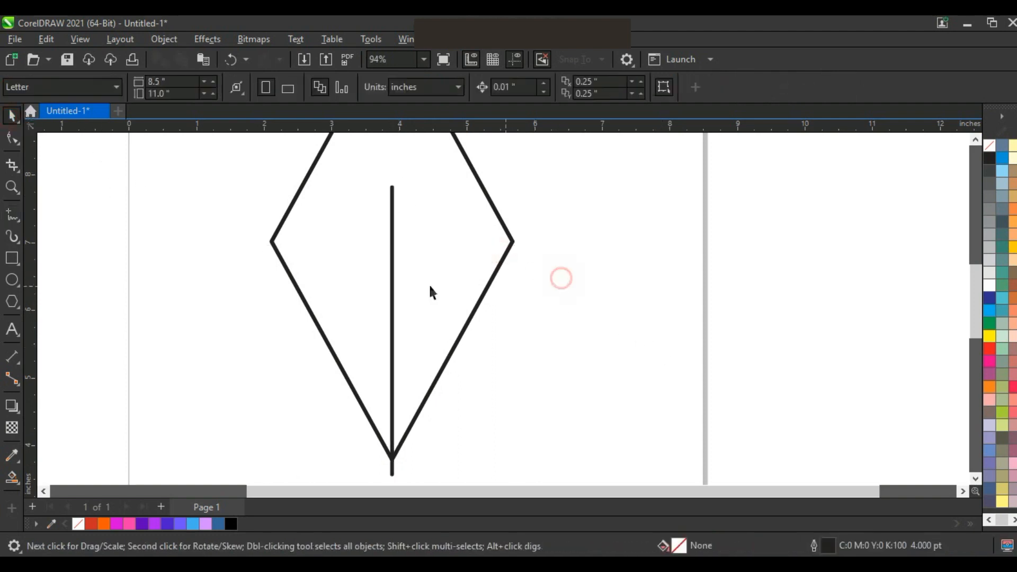
pyautogui.click(392, 235)
pyautogui.moveTo(392, 181); pyautogui.dragTo(397, 282)
# - Continue the line from its upper end to just beyond the rhombus's right corner with the Freehand tool
pyautogui.click(6, 217)
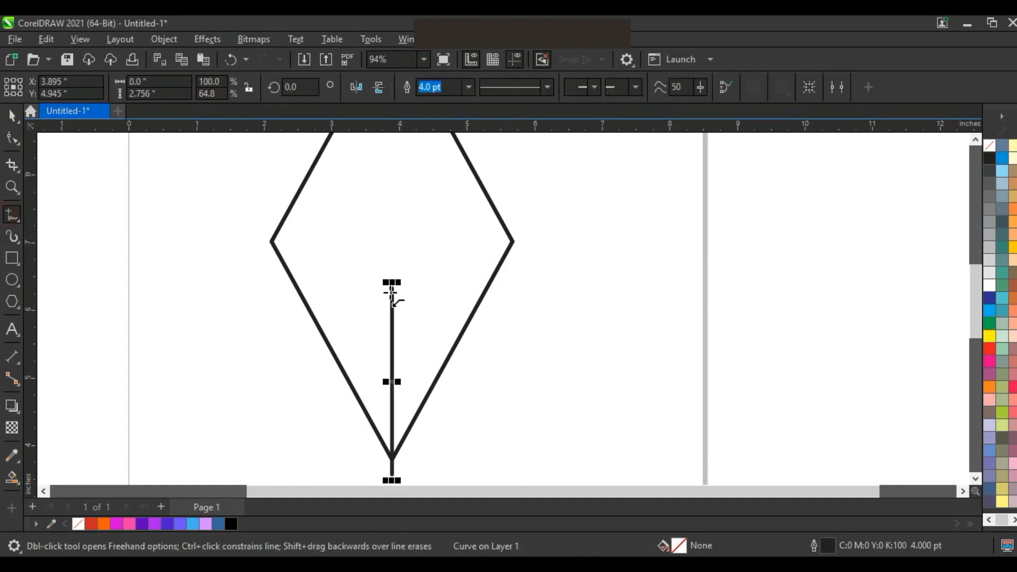
pyautogui.click(392, 286)
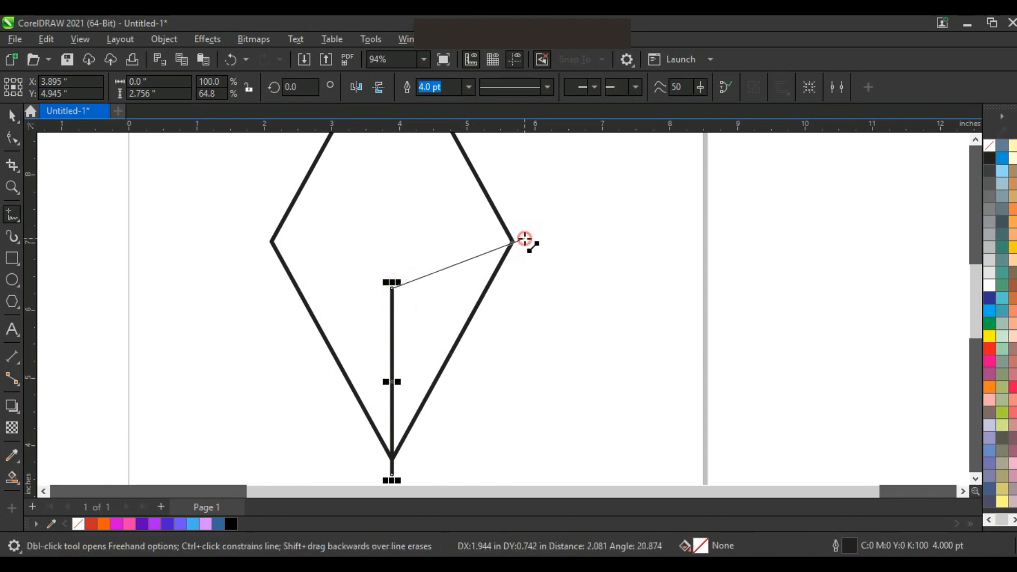
pyautogui.click(525, 239)
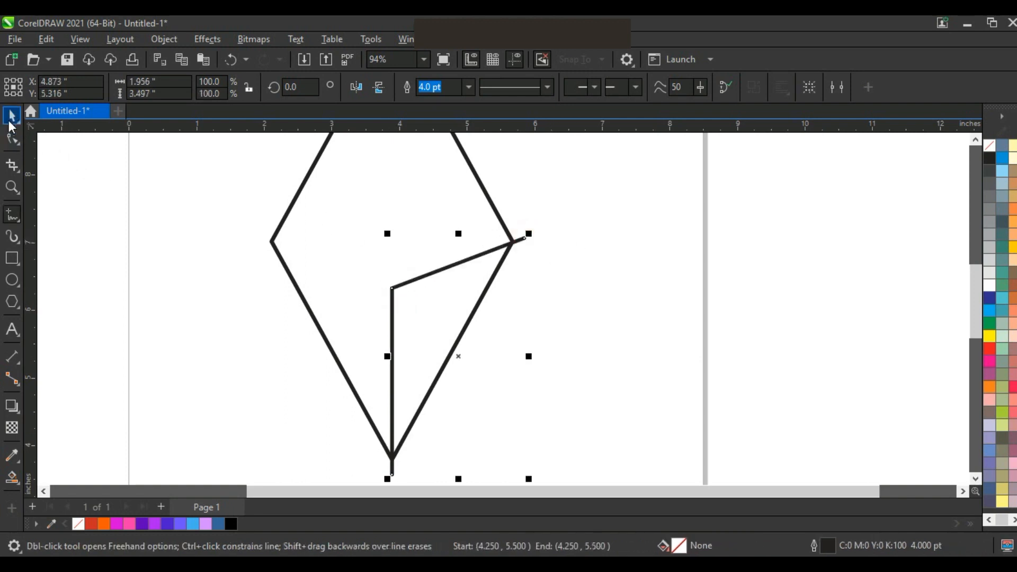
# - Skew the rhombus and the bent line together horizontally so that the upper corner leans to the right
pyautogui.click(13, 116)
pyautogui.hotkey('ctrl', 'a')
pyautogui.scroll(-3, 547, 290)
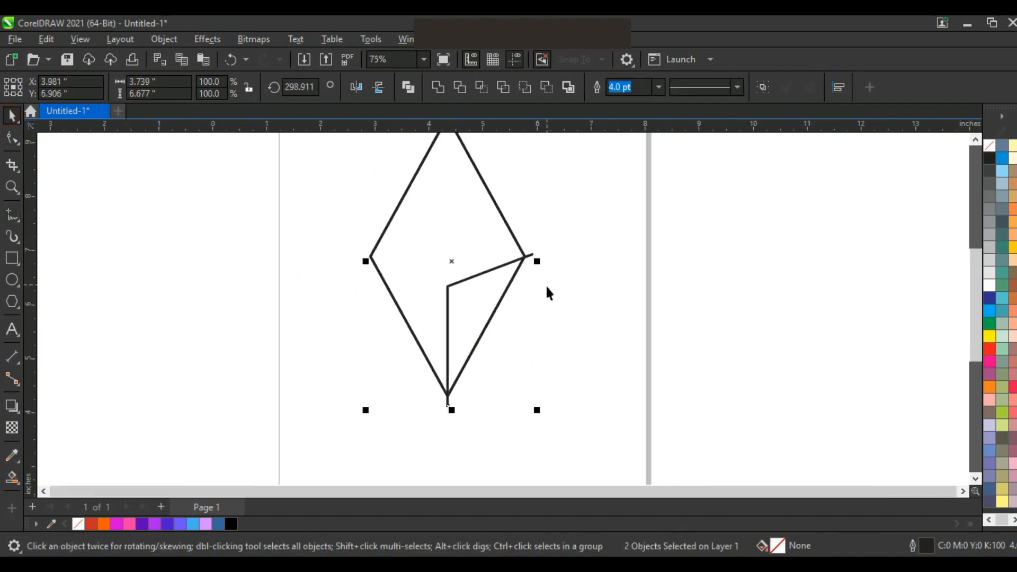
pyautogui.click(446, 405)
pyautogui.moveTo(453, 416); pyautogui.dragTo(389, 411)
pyautogui.click(422, 261)
pyautogui.moveTo(422, 262); pyautogui.dragTo(479, 270)
pyautogui.click(597, 340)
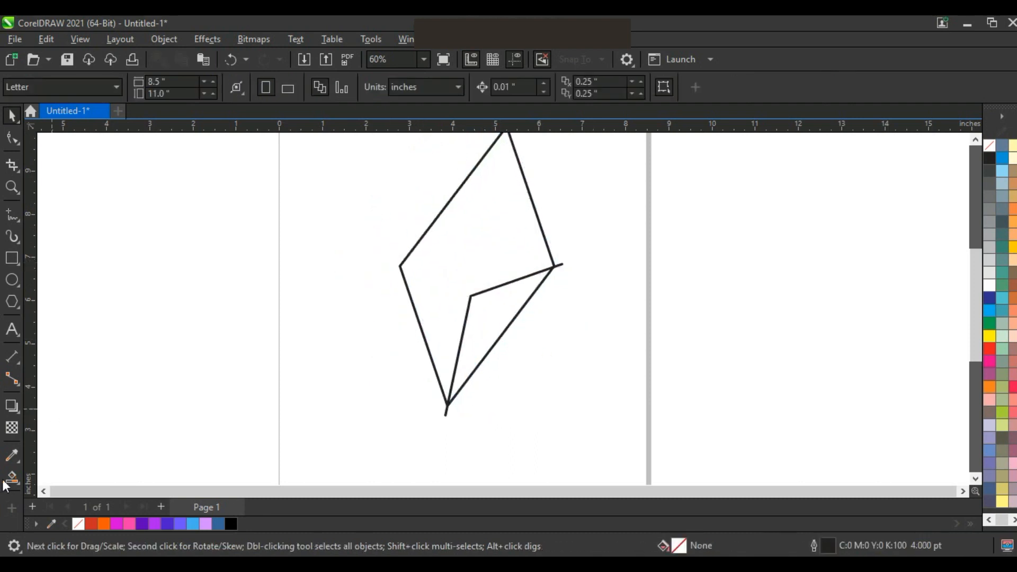
# - Create a blue shape from the enclosed lower-right area between the bent line and the rhombus with Smart Fill
pyautogui.click(12, 477)
pyautogui.click(500, 317)
pyautogui.click(12, 114)
# - Move the rhombus off the page to the right and delete the bent construction line
pyautogui.moveTo(412, 283); pyautogui.dragTo(745, 285)
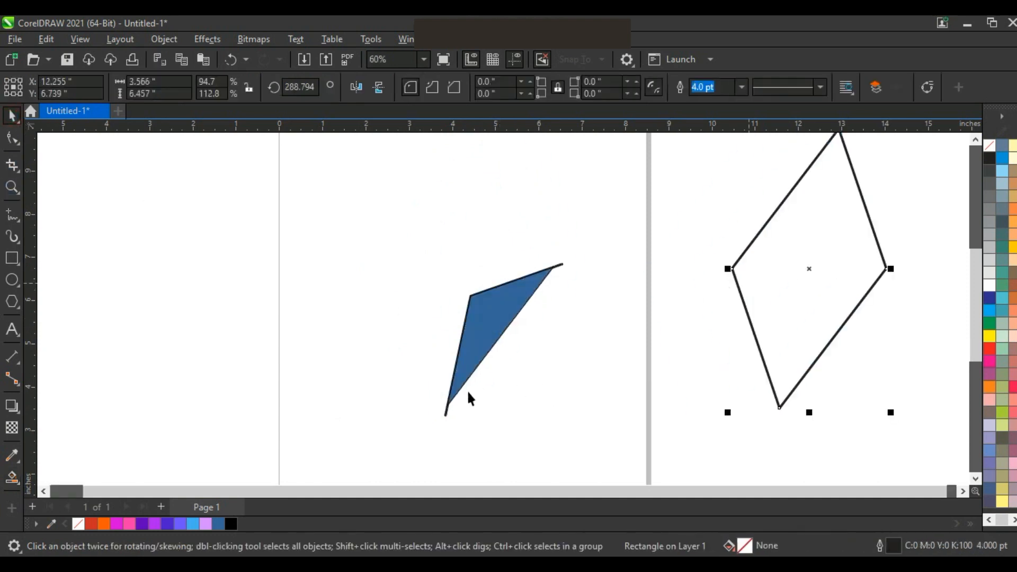
pyautogui.moveTo(444, 412); pyautogui.dragTo(614, 417)
pyautogui.press('Delete')
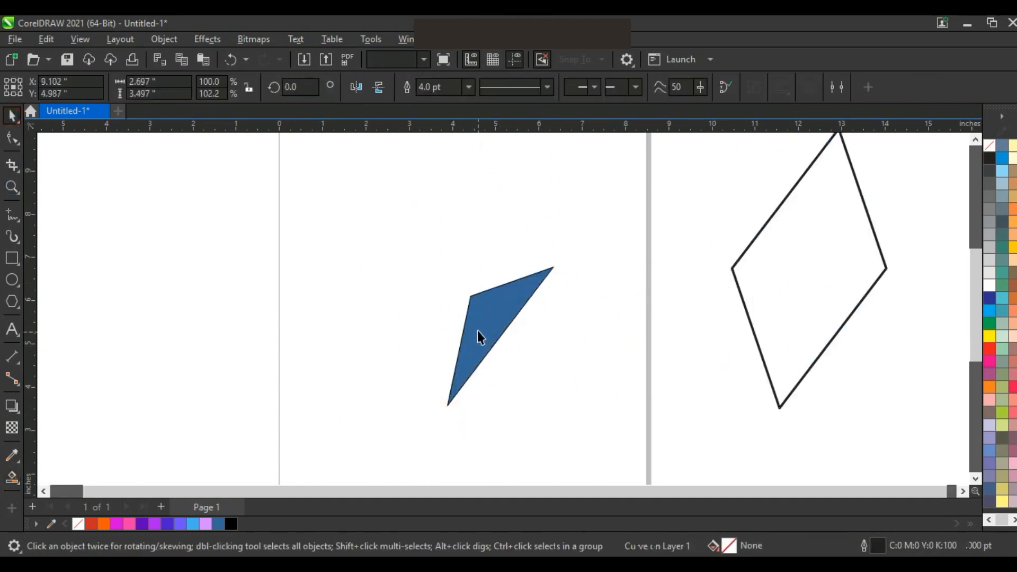
# - Fill the blue shape with 70% black and mirror a copy of it horizontally to the left
pyautogui.click(478, 330)
pyautogui.hotkey('shift', 'F2')
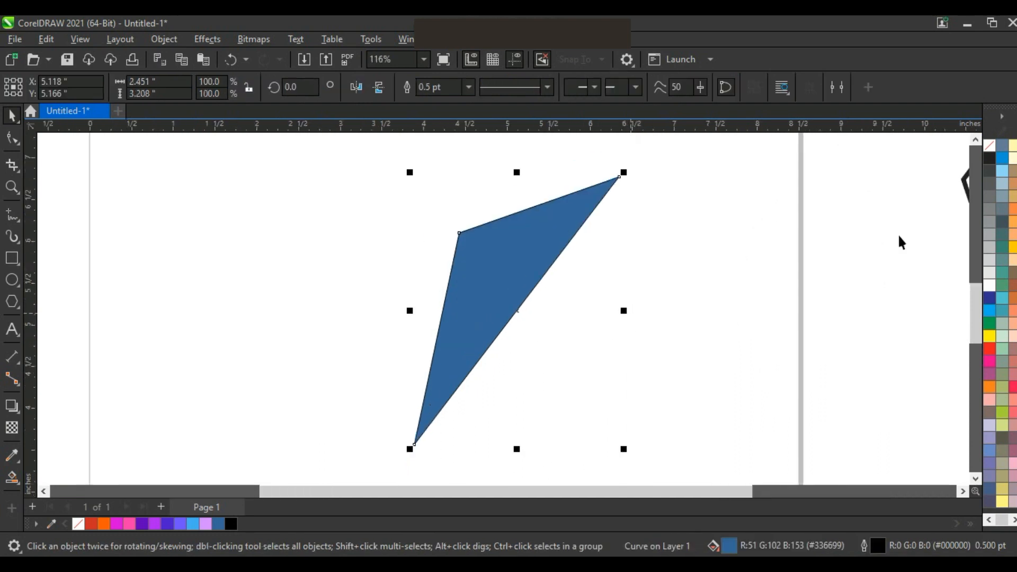
pyautogui.click(989, 197)
pyautogui.moveTo(624, 311); pyautogui.dragTo(347, 332)
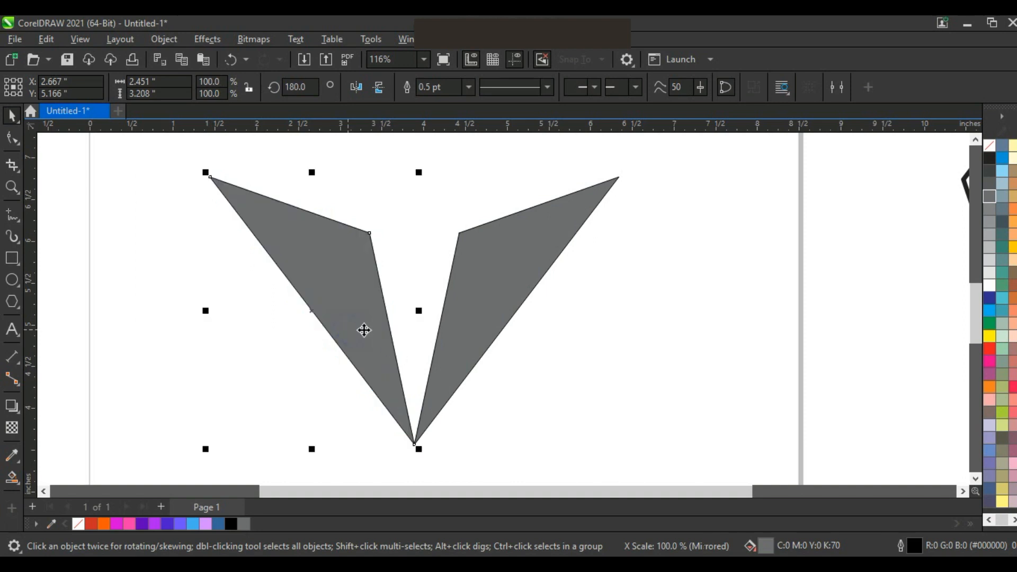
# - Scale the left mirrored copy to about 85%, keeping its lower tip in place
pyautogui.click(209, 178)
pyautogui.click(233, 191)
pyautogui.moveTo(207, 177); pyautogui.dragTo(239, 217)
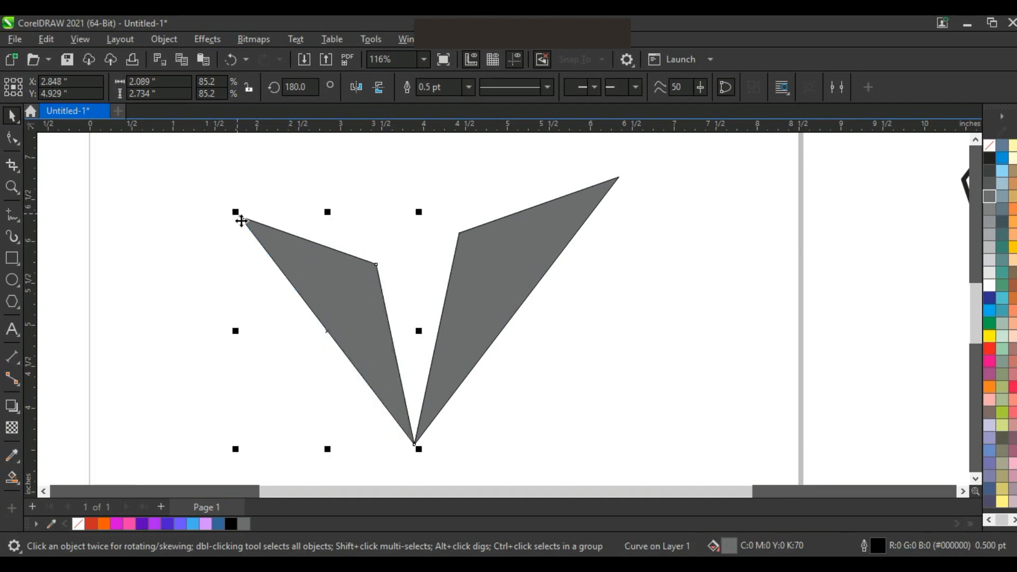
pyautogui.click(526, 354)
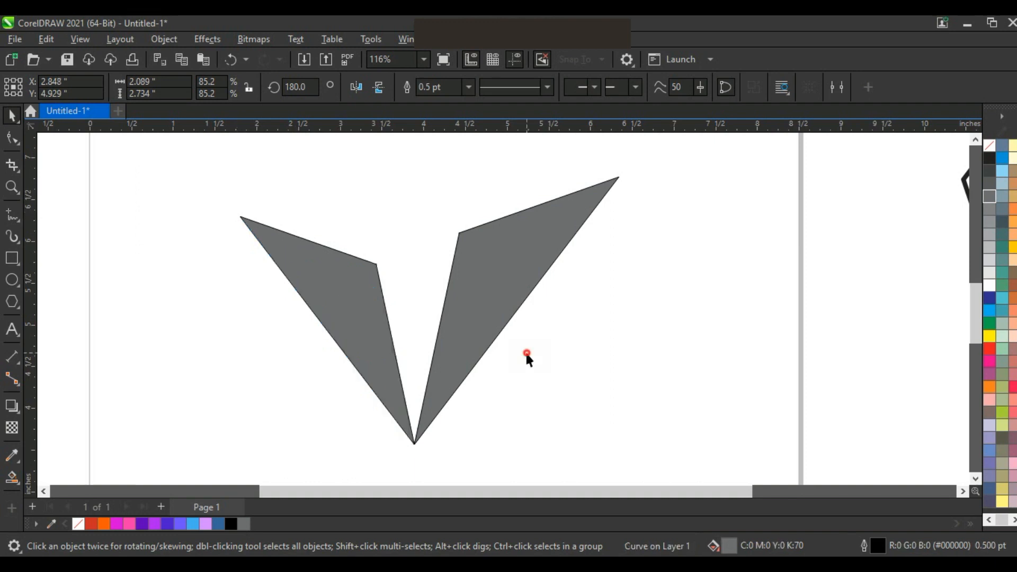
# - Fill the smaller left shape with 40% black
pyautogui.click(337, 282)
pyautogui.click(990, 211)
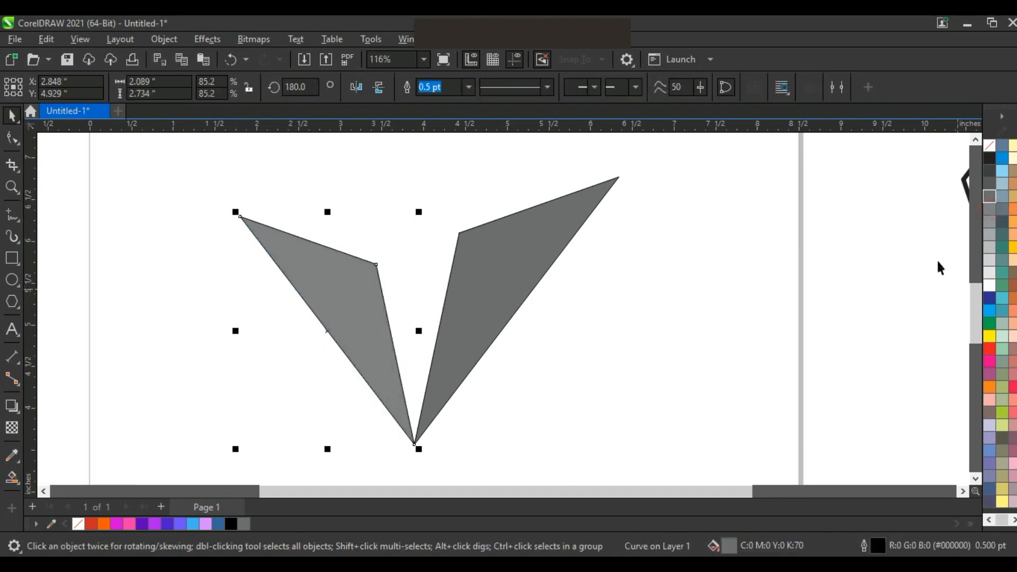
pyautogui.click(990, 235)
pyautogui.click(681, 342)
# - Add a skewed, smaller copy of the light grey left shape, about 1.51 by 2.39 inches, with a vertical inner edge
pyautogui.click(361, 296)
pyautogui.click(335, 290)
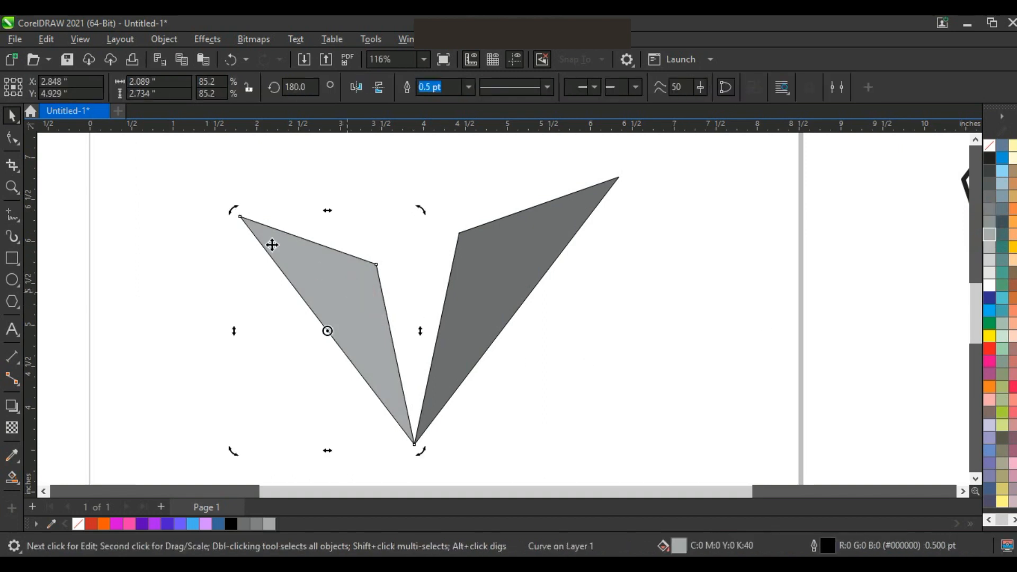
pyautogui.moveTo(328, 212); pyautogui.dragTo(355, 244)
pyautogui.click(364, 266)
pyautogui.click(376, 297)
pyautogui.click(607, 356)
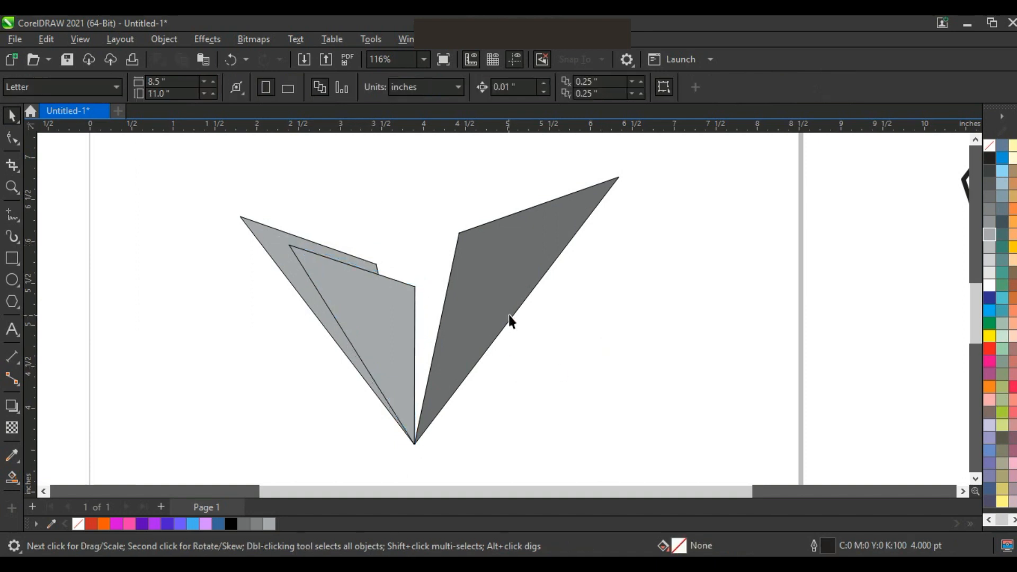
# - Mirror a copy of the inner left shape to the right and reduce it to about 1.25 by 2.10 inches at the shared lower tip
pyautogui.click(379, 314)
pyautogui.moveTo(284, 345); pyautogui.dragTo(446, 364)
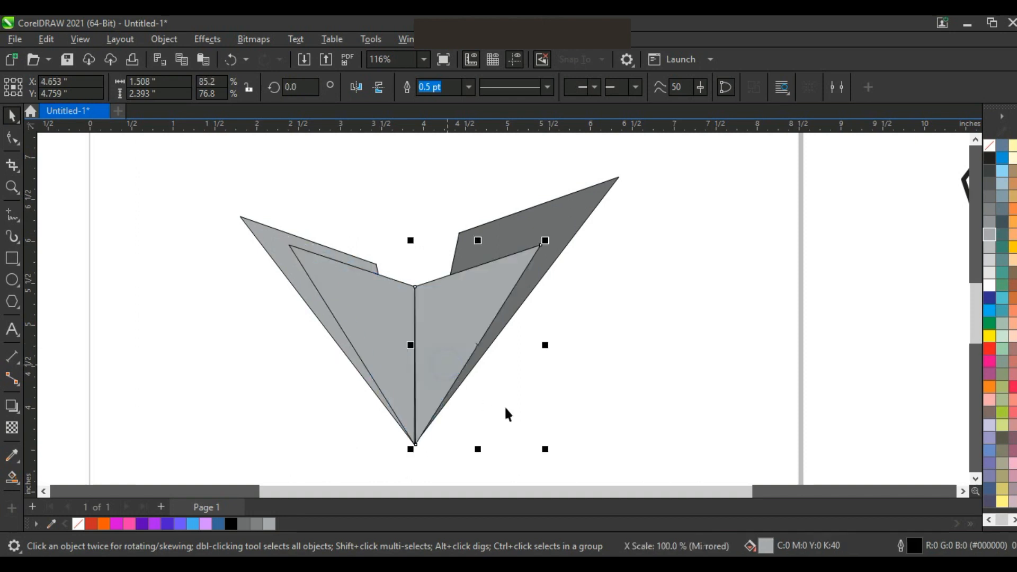
pyautogui.click(484, 292)
pyautogui.click(510, 260)
pyautogui.moveTo(545, 244); pyautogui.dragTo(471, 269)
pyautogui.click(479, 326)
pyautogui.click(461, 307)
pyautogui.click(465, 307)
pyautogui.click(469, 307)
pyautogui.click(766, 352)
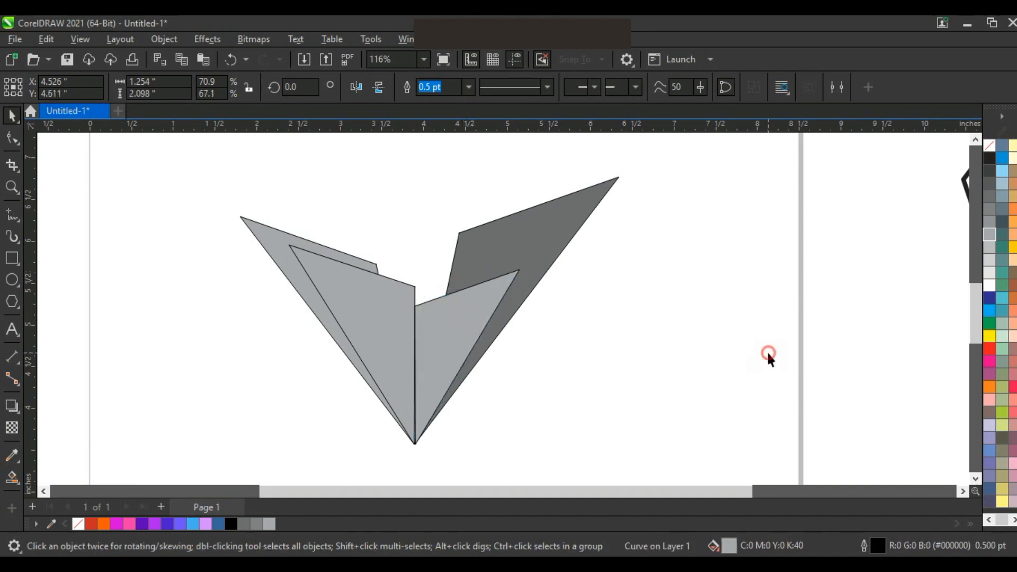
# - Select all four grey shapes and narrow them together to about 79.5% of their width
pyautogui.moveTo(345, 462); pyautogui.dragTo(211, 459)
pyautogui.moveTo(237, 311); pyautogui.dragTo(281, 317)
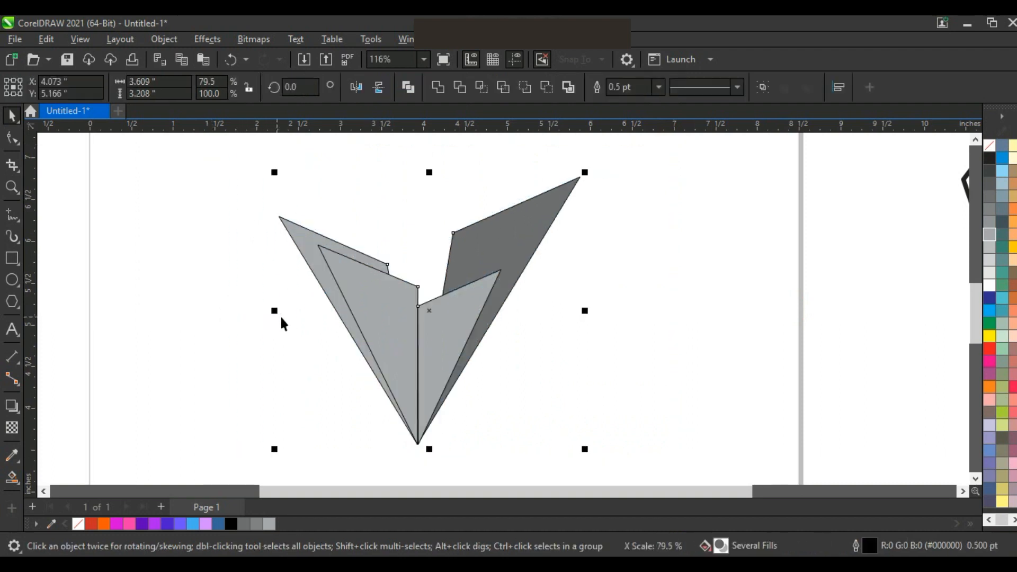
pyautogui.click(691, 318)
# - Draw a slanted Freehand line about 1.57 inches long across the upper part of the left grey shapes
pyautogui.click(12, 187)
pyautogui.moveTo(224, 177); pyautogui.dragTo(691, 356)
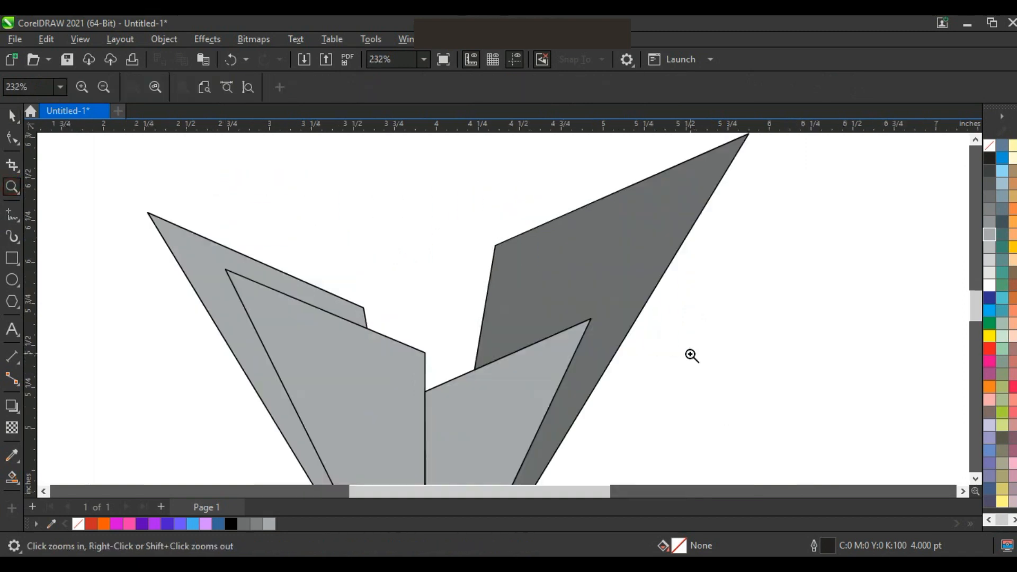
pyautogui.click(9, 216)
pyautogui.click(387, 309)
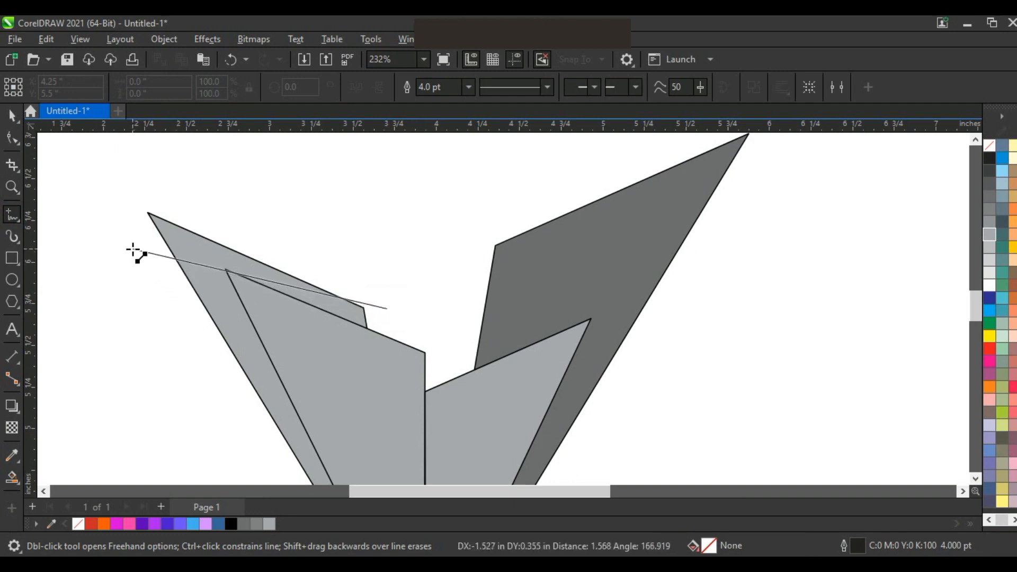
pyautogui.click(132, 249)
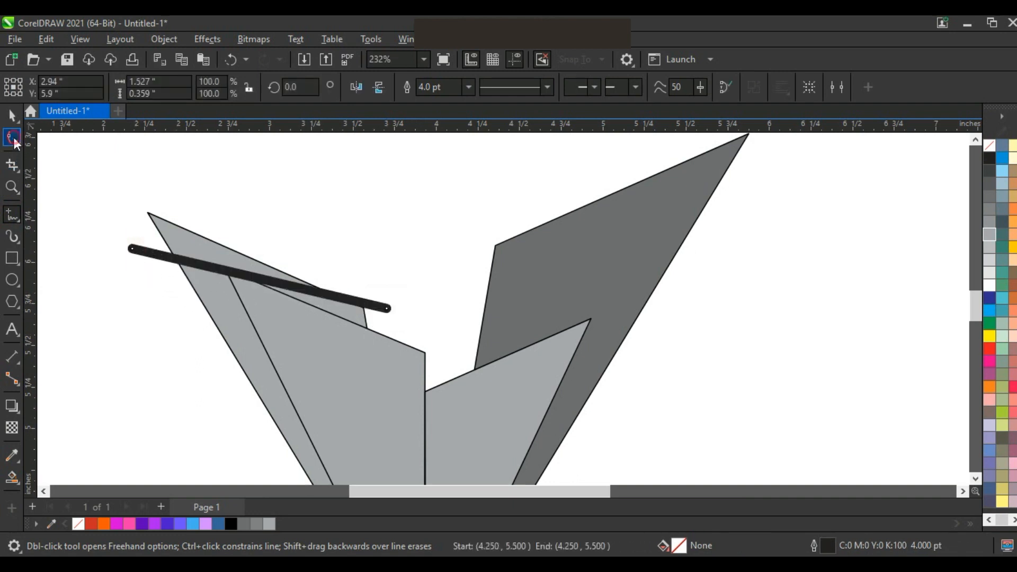
# - Set the slanted line's outline width to 1 pt and enlarge the line to about 1.72 inches wide
pyautogui.click(14, 140)
pyautogui.click(18, 121)
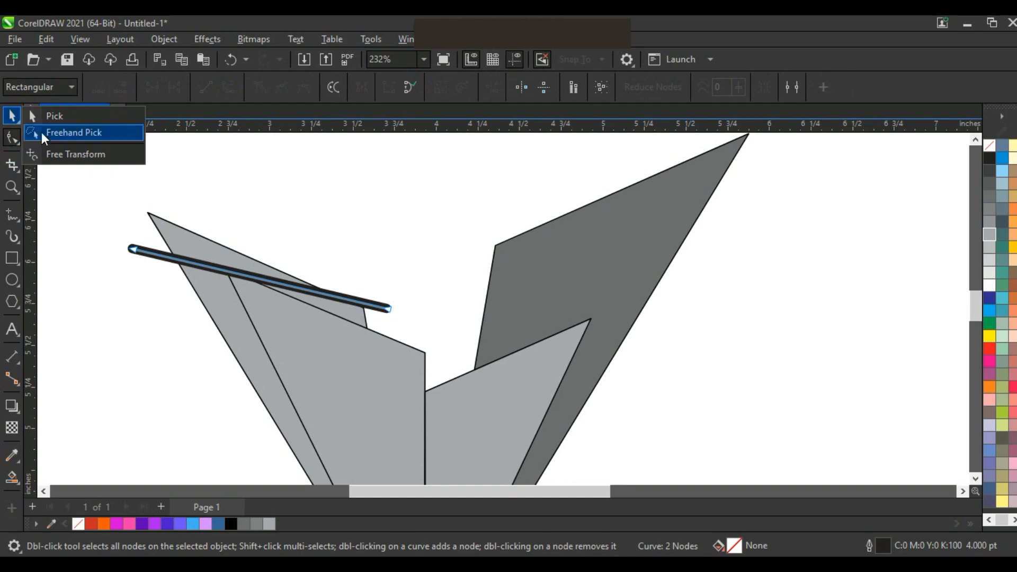
pyautogui.click(52, 115)
pyautogui.click(467, 87)
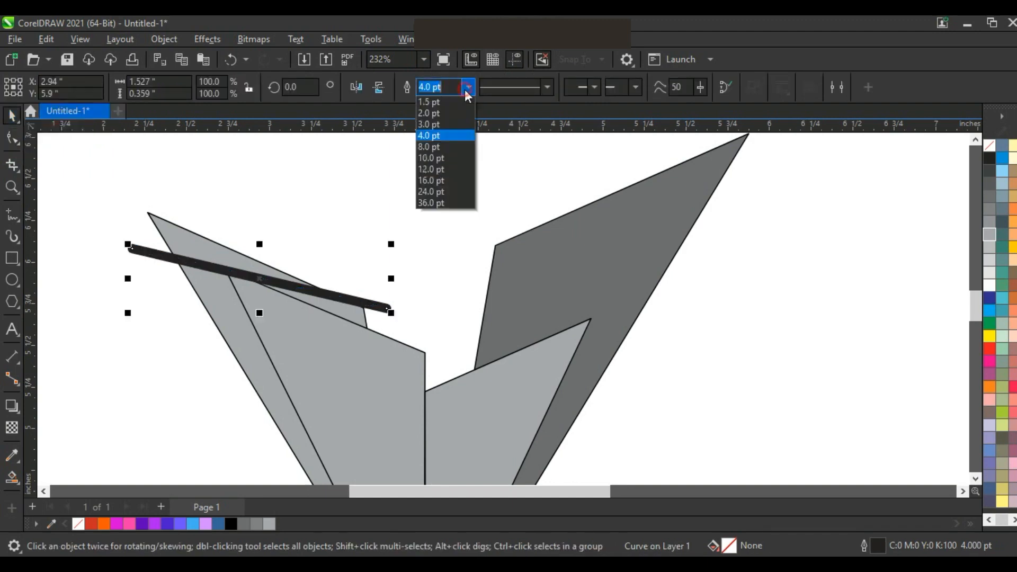
pyautogui.click(439, 145)
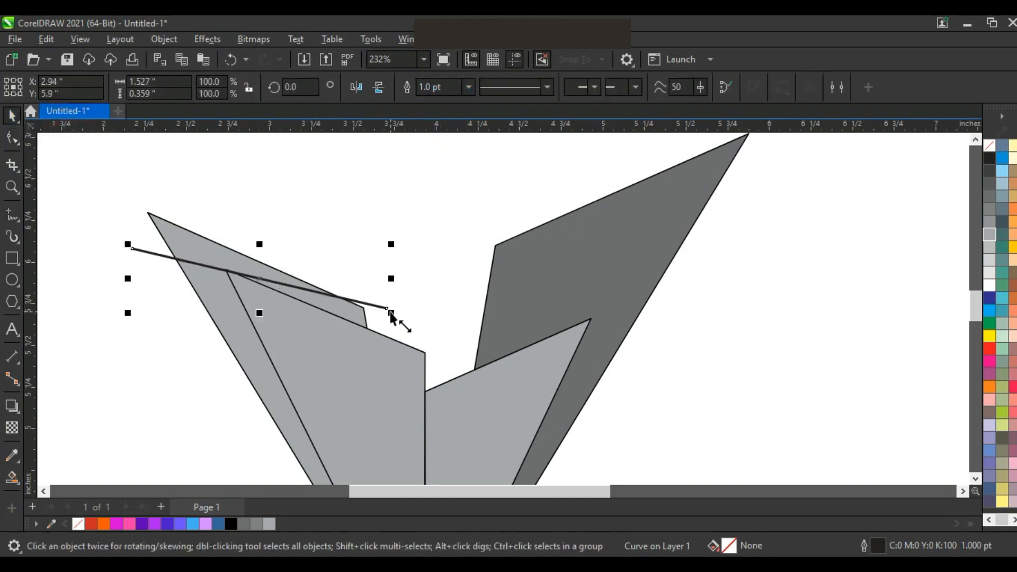
pyautogui.moveTo(390, 313); pyautogui.dragTo(422, 319)
pyautogui.click(13, 138)
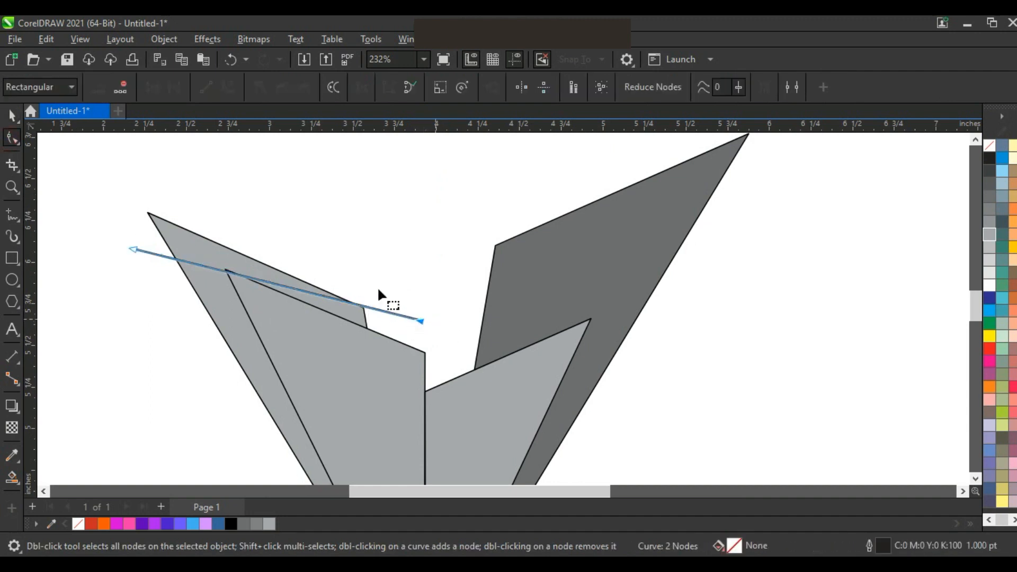
# - Draw a slanted Freehand line across the right dark grey shape, through its inner corner and the lighter shape's tip, and extend its lower end outward
pyautogui.click(12, 215)
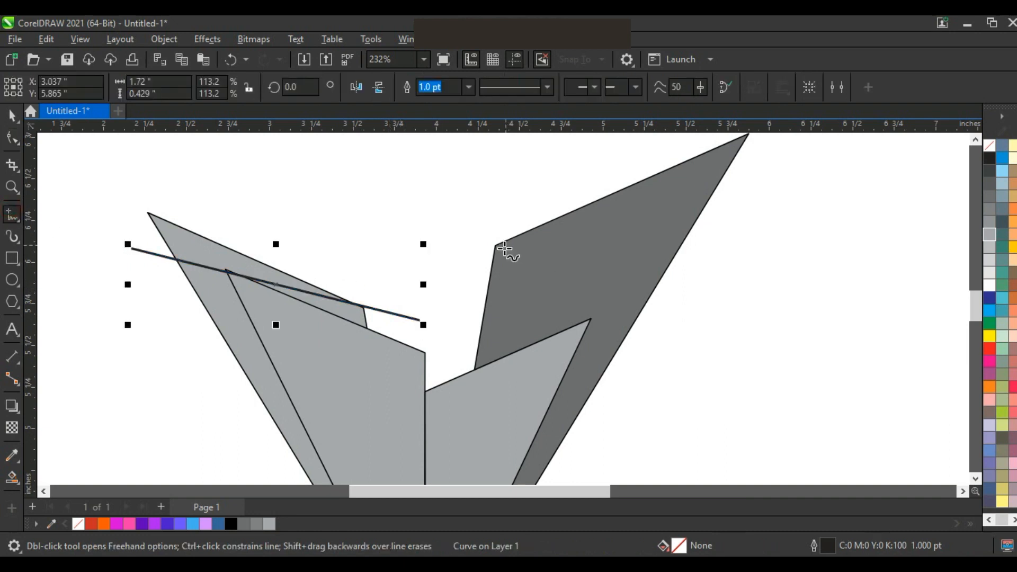
pyautogui.click(13, 114)
pyautogui.moveTo(302, 291); pyautogui.dragTo(590, 263)
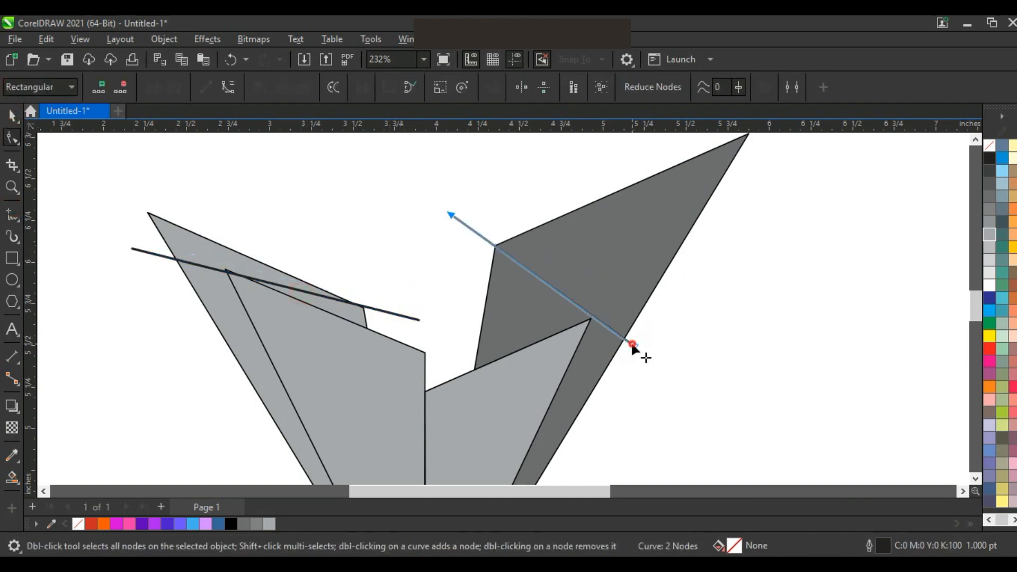
pyautogui.moveTo(633, 345); pyautogui.dragTo(641, 358)
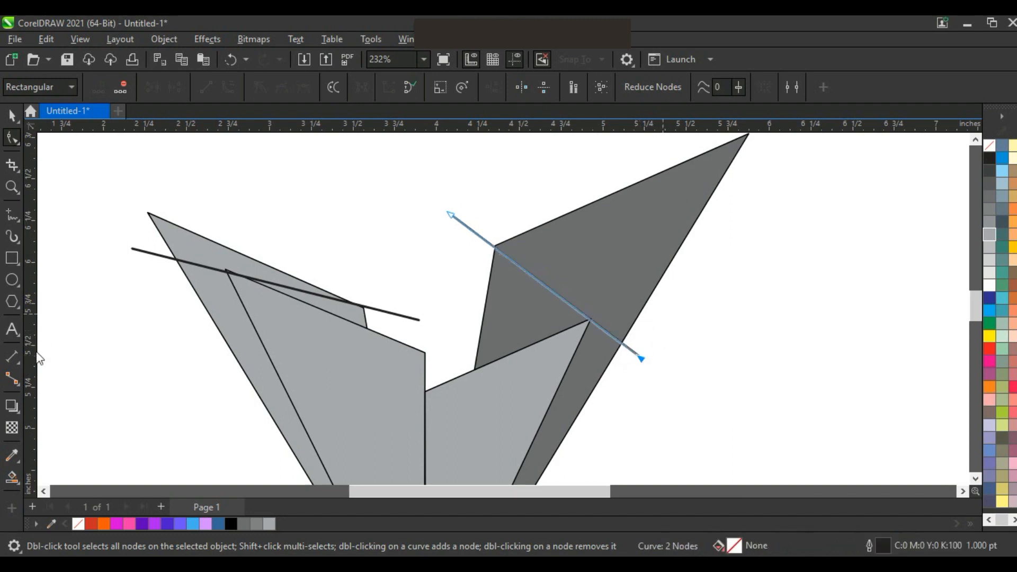
# - Use Smart Fill to create blue fold pieces in the enclosed regions below the slanted lines on the left and right wings
pyautogui.click(18, 474)
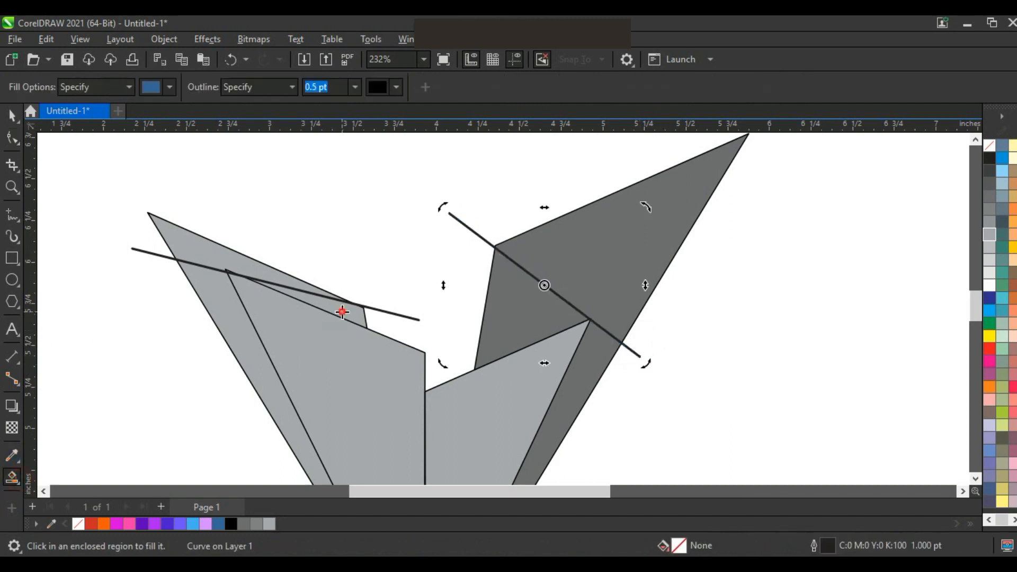
pyautogui.click(342, 312)
pyautogui.click(504, 326)
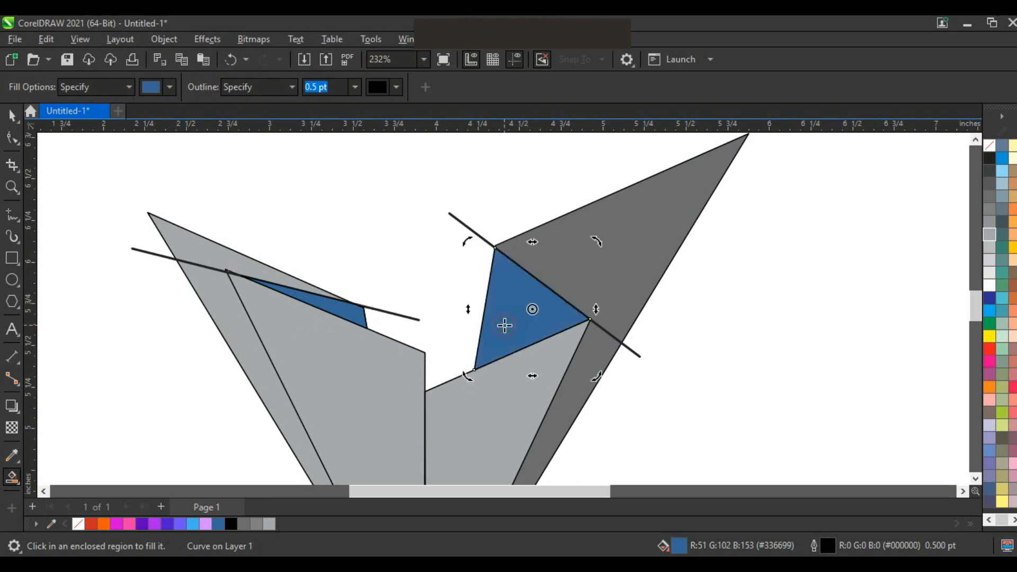
# - Delete the two slanted construction lines crossing the left and right wings
pyautogui.scroll(-1, 474, 251)
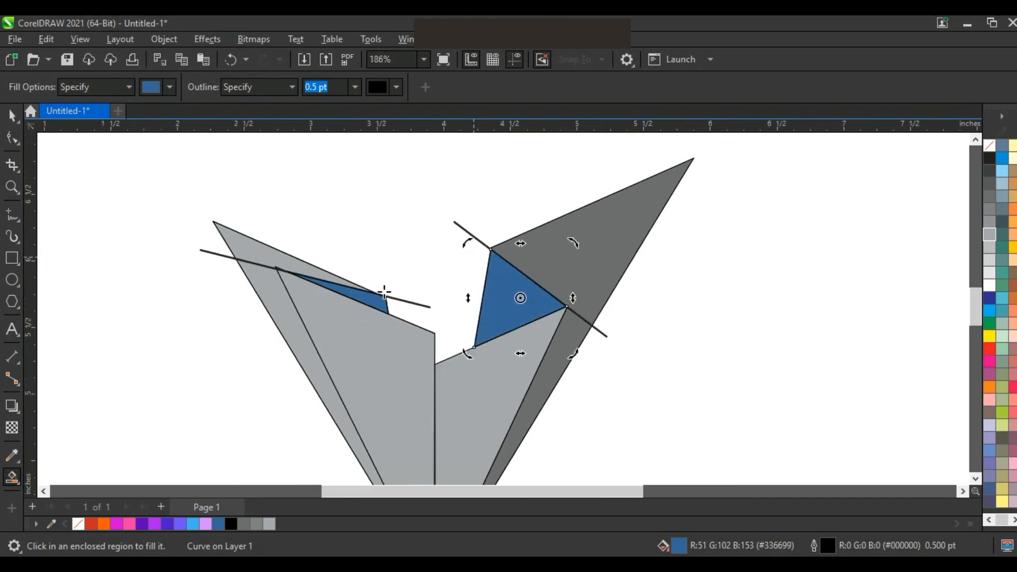
pyautogui.click(13, 117)
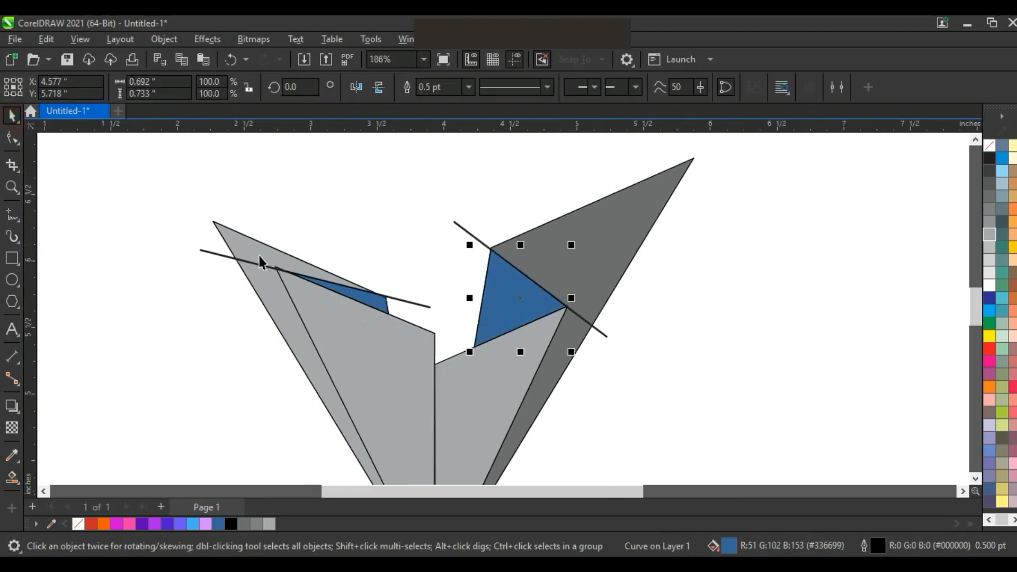
pyautogui.click(209, 258)
pyautogui.press('Delete')
pyautogui.click(469, 232)
pyautogui.press('Delete')
pyautogui.scroll(-3, 564, 204)
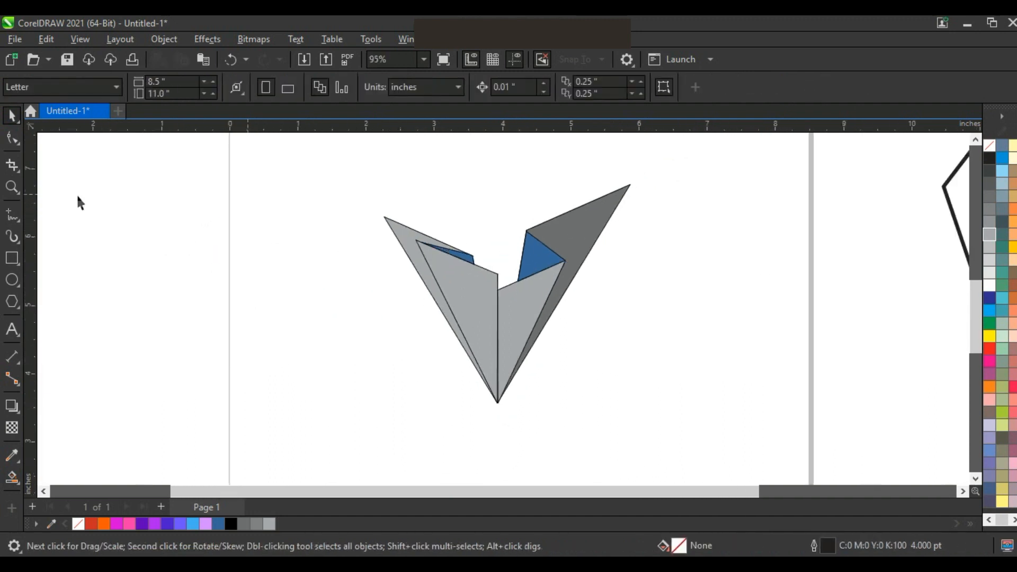
# - Apply a red-to-orange fountain fill running downward across the outer left shape
pyautogui.click(11, 186)
pyautogui.moveTo(367, 172); pyautogui.dragTo(683, 400)
pyautogui.click(11, 118)
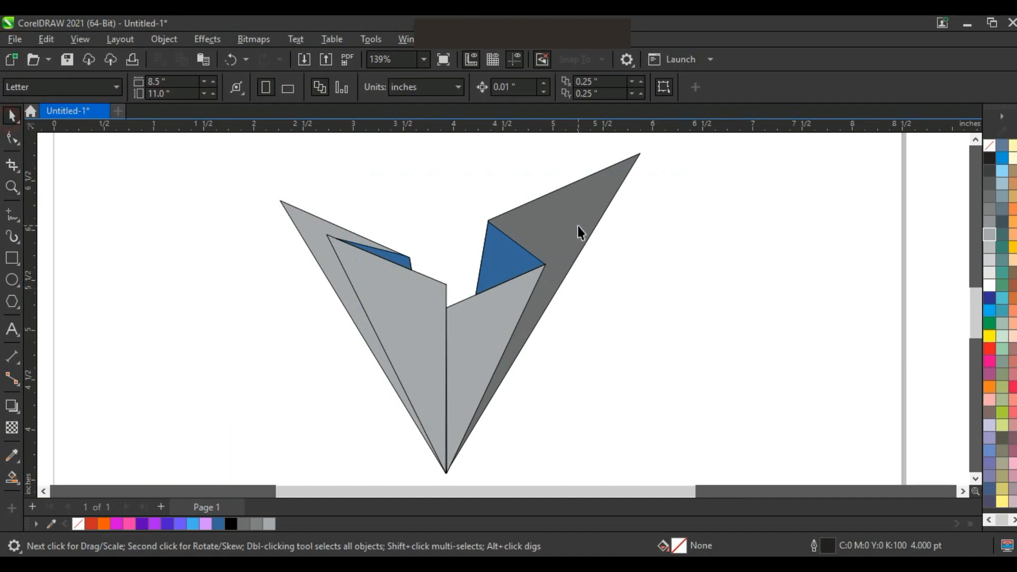
pyautogui.click(577, 225)
pyautogui.click(314, 234)
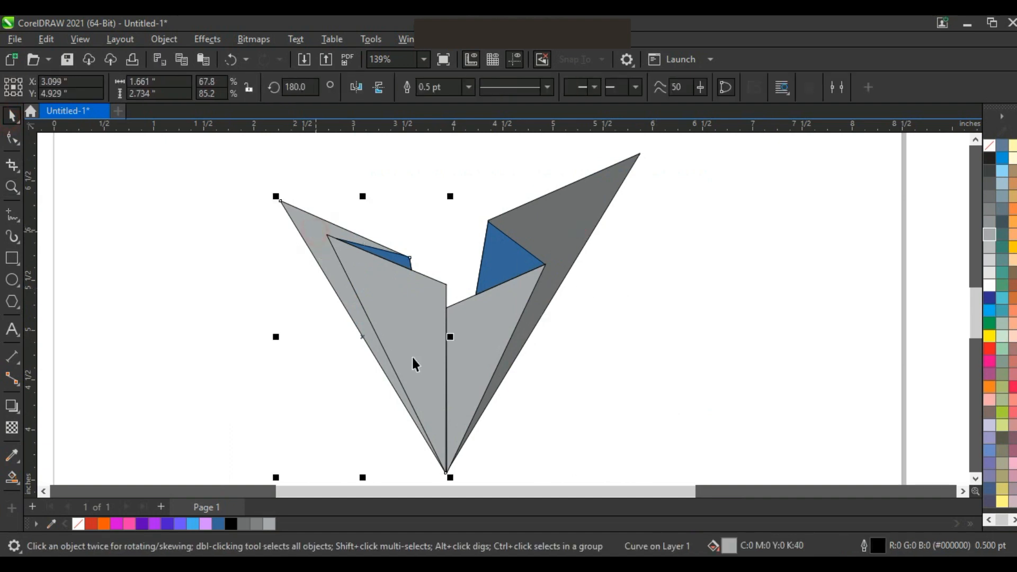
pyautogui.click(90, 524)
pyautogui.press('g')
pyautogui.moveTo(371, 242); pyautogui.dragTo(331, 328)
pyautogui.moveTo(103, 524); pyautogui.dragTo(331, 328)
pyautogui.moveTo(371, 242); pyautogui.dragTo(366, 263)
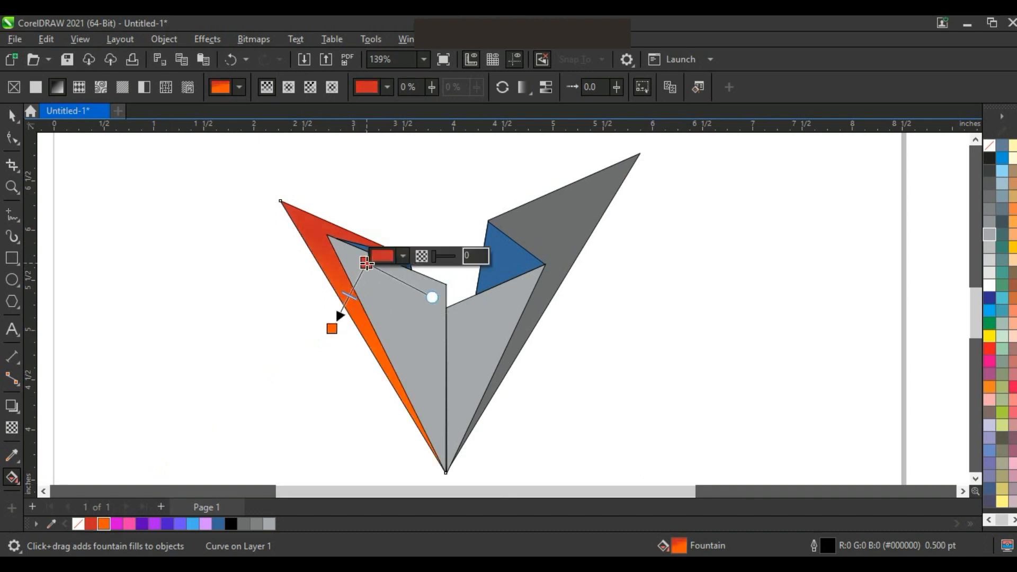
pyautogui.click(12, 115)
# - Apply a fountain fill to the inner left shape, from magenta at the centre edge to pink on the outer side
pyautogui.click(382, 253)
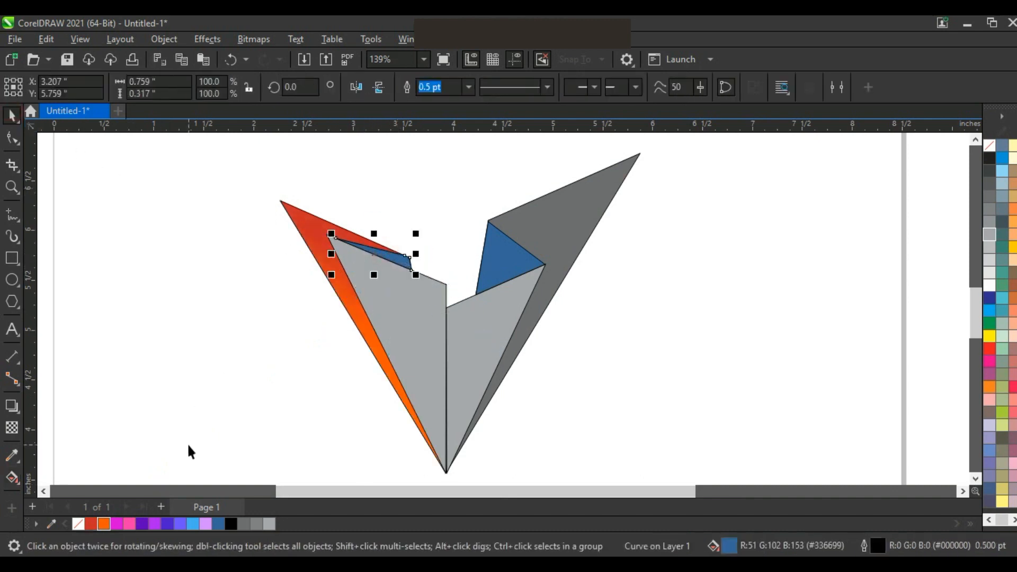
pyautogui.click(398, 331)
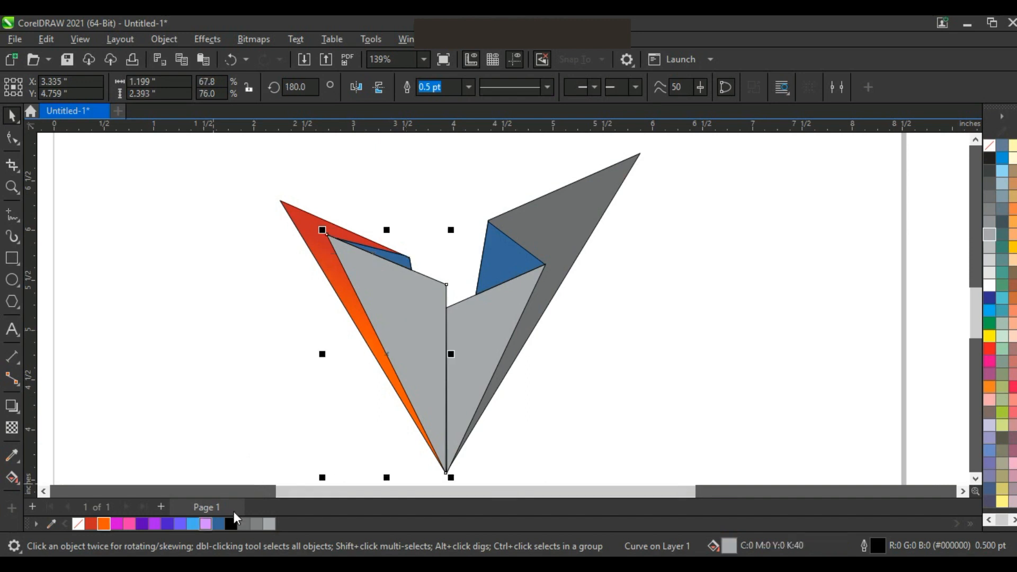
pyautogui.click(116, 524)
pyautogui.press('g')
pyautogui.moveTo(445, 329); pyautogui.dragTo(378, 332)
pyautogui.moveTo(129, 524); pyautogui.dragTo(379, 331)
pyautogui.moveTo(445, 329); pyautogui.dragTo(421, 332)
pyautogui.click(12, 116)
pyautogui.click(188, 325)
# - Apply a fountain fill to the inner right shape, from dark purple on the outer side to bright violet at the centre edge
pyautogui.click(482, 344)
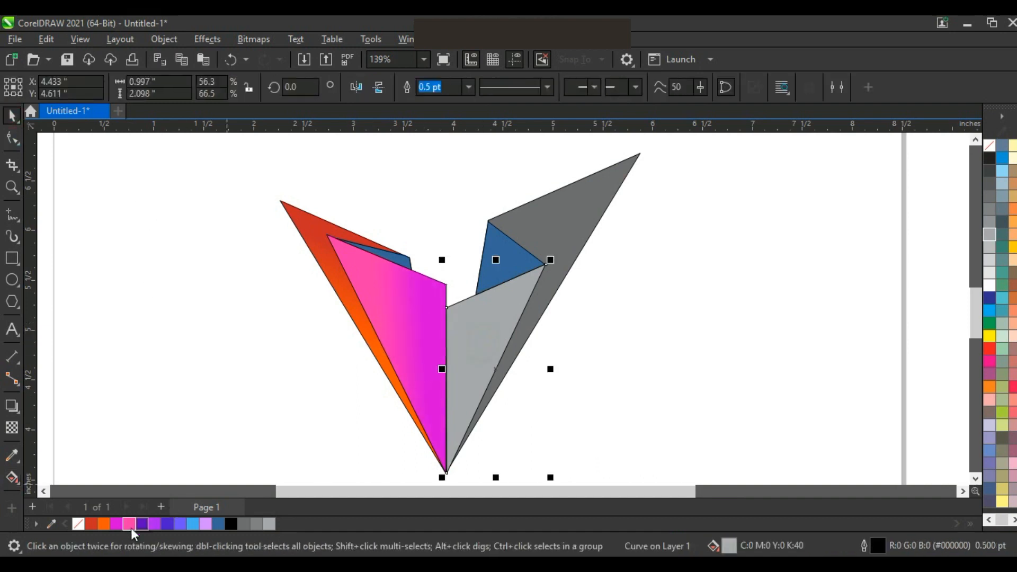
pyautogui.click(143, 524)
pyautogui.press('g')
pyautogui.moveTo(534, 293); pyautogui.dragTo(429, 341)
pyautogui.moveTo(155, 524); pyautogui.dragTo(430, 341)
pyautogui.moveTo(534, 294); pyautogui.dragTo(498, 332)
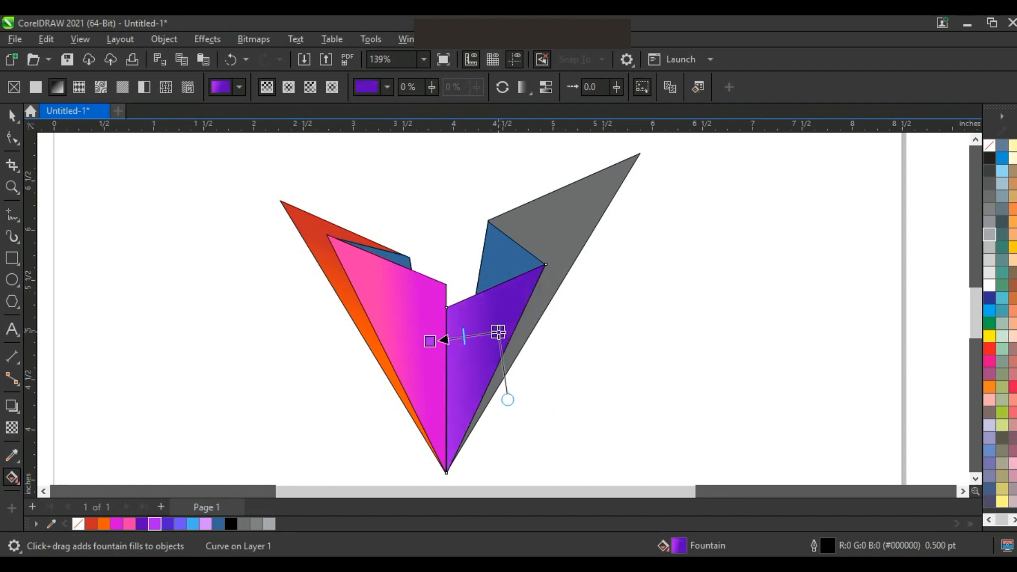
pyautogui.click(12, 116)
# - Apply a lavender-to-light-blue fountain fill to the outer right shape, with lavender near the lower tip and blue toward the upper tip
pyautogui.click(545, 240)
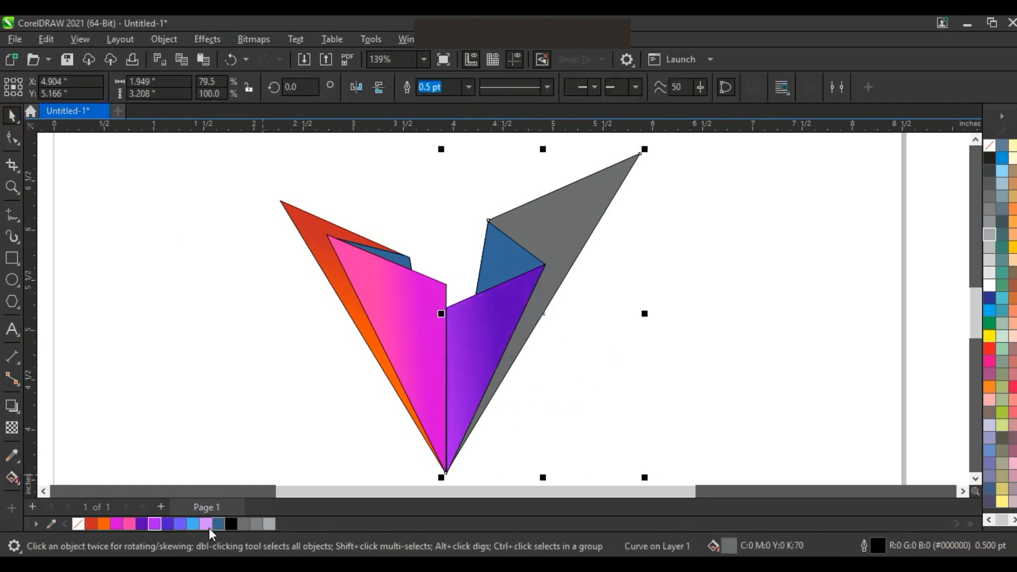
pyautogui.click(206, 524)
pyautogui.press('g')
pyautogui.moveTo(489, 397); pyautogui.dragTo(560, 254)
pyautogui.moveTo(197, 528); pyautogui.dragTo(561, 254)
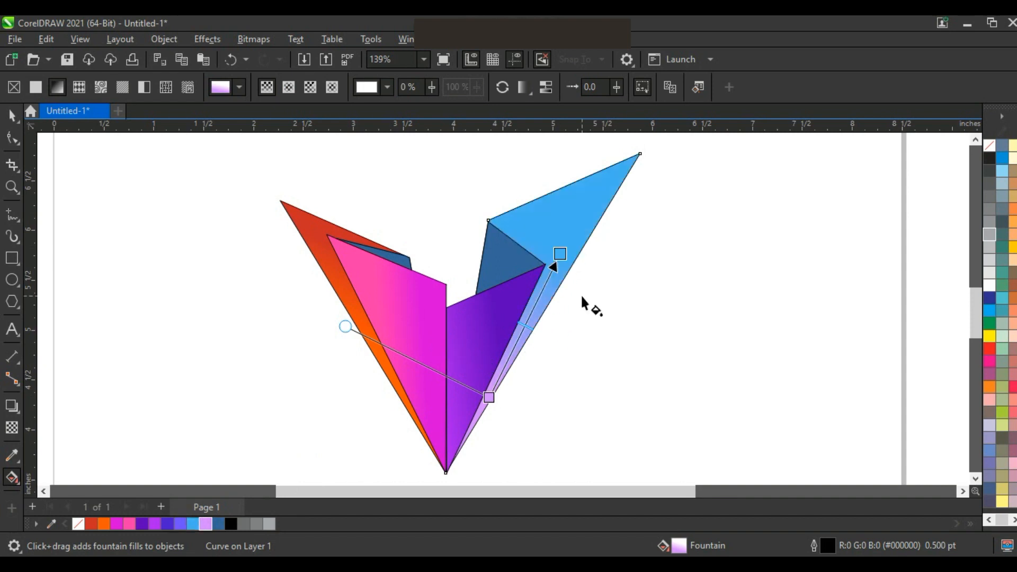
pyautogui.moveTo(206, 525); pyautogui.dragTo(517, 339)
pyautogui.moveTo(561, 251); pyautogui.dragTo(603, 185)
pyautogui.moveTo(489, 398); pyautogui.dragTo(479, 412)
pyautogui.click(13, 116)
pyautogui.click(120, 216)
# - Fill the blue fold triangle on the right wing with violet #4C1DCF and darken it by mixing in black
pyautogui.click(501, 262)
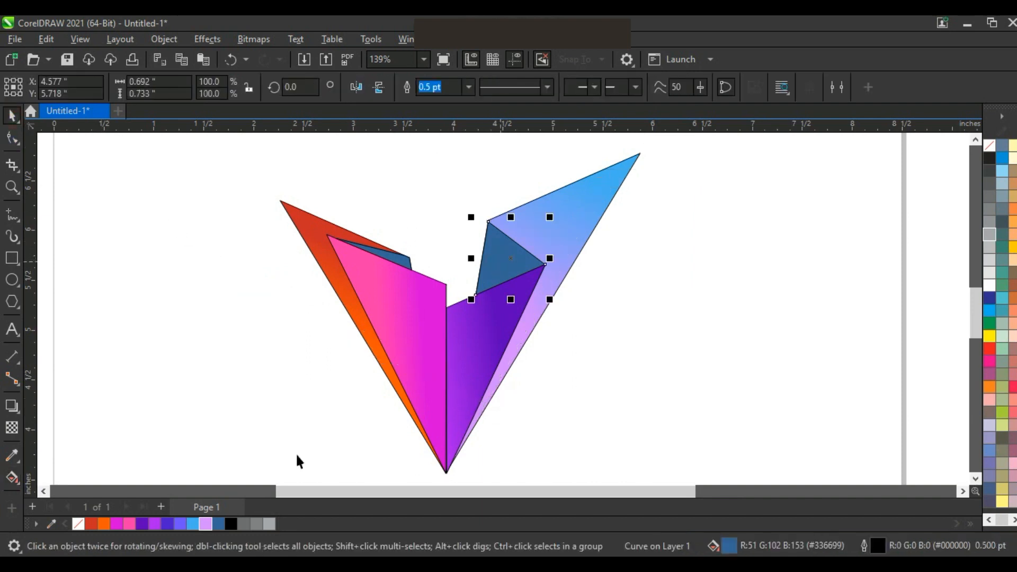
pyautogui.click(167, 524)
pyautogui.click(1011, 516)
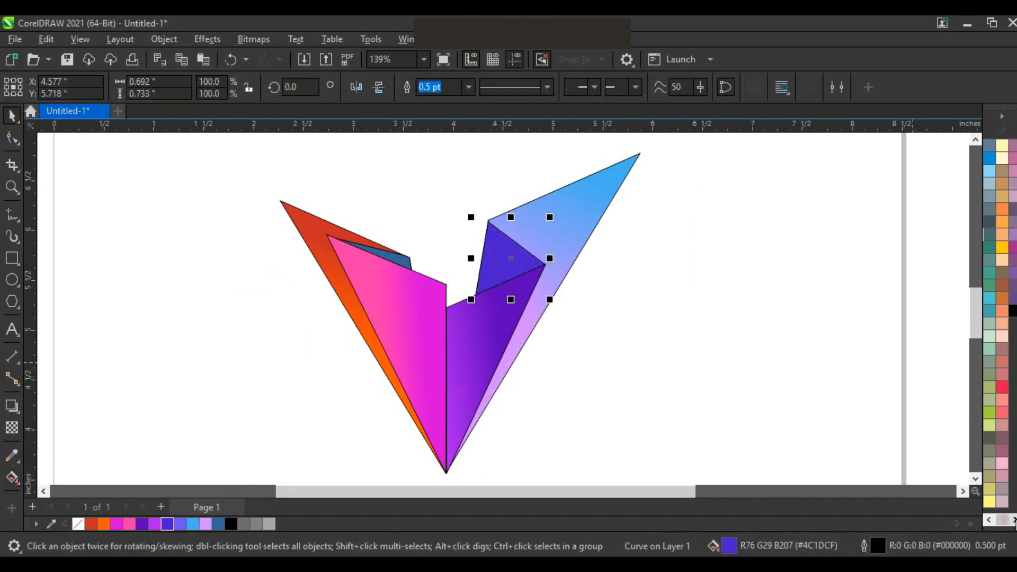
pyautogui.click(1012, 311)
pyautogui.click(732, 317)
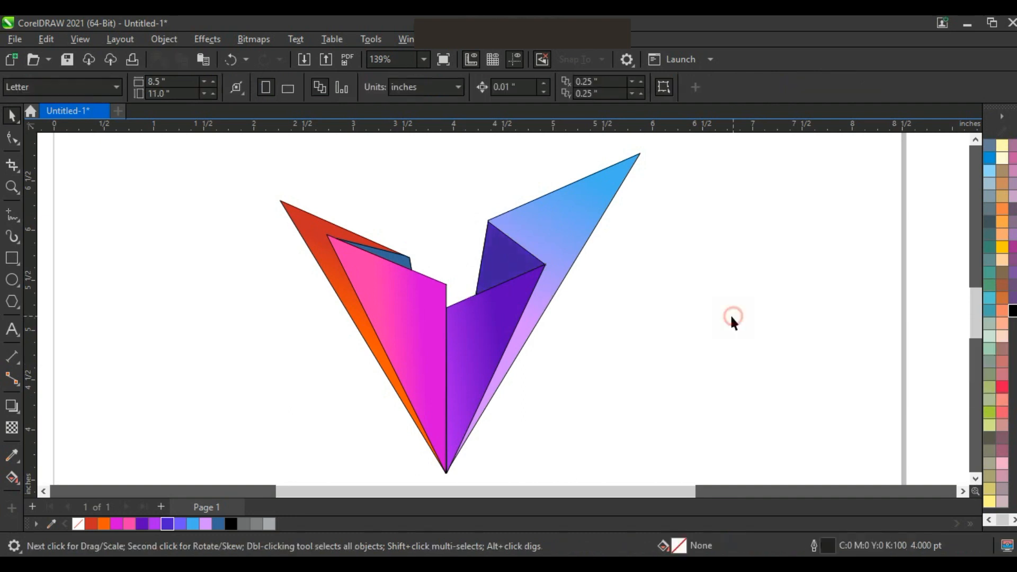
# - Fill the small blue fold on the left wing with red #C92A26 and darken it by mixing in black
pyautogui.click(400, 263)
pyautogui.click(93, 524)
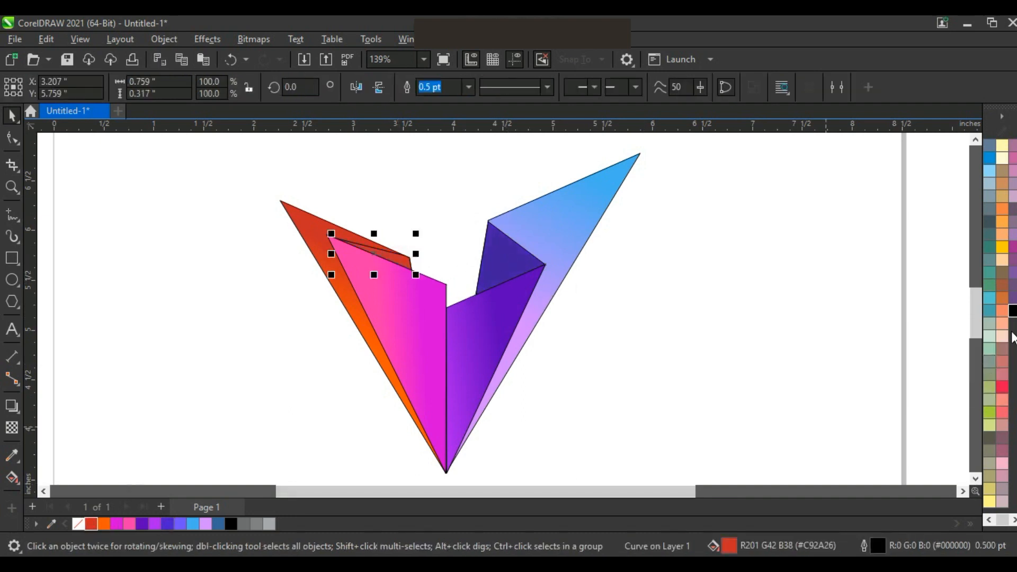
pyautogui.click(756, 260)
# - Remove the outlines from all six logo shapes and narrow the artwork slightly
pyautogui.scroll(-1, 661, 307)
pyautogui.moveTo(275, 140)
pyautogui.mouseDown()
pyautogui.moveTo(519, 358)
pyautogui.moveTo(685, 463)
pyautogui.mouseUp()
pyautogui.rightClick(81, 527)
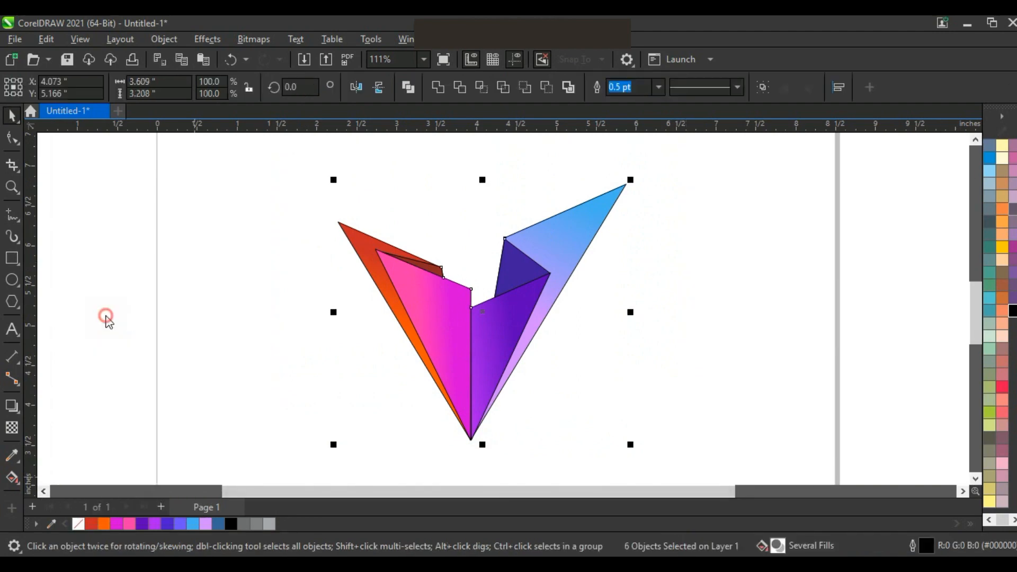
pyautogui.click(102, 320)
pyautogui.click(672, 334)
# - Draw four small circles of varying size above the wings, the rightmost about 0.12 inches in diameter
pyautogui.click(11, 279)
pyautogui.moveTo(375, 209); pyautogui.dragTo(482, 271)
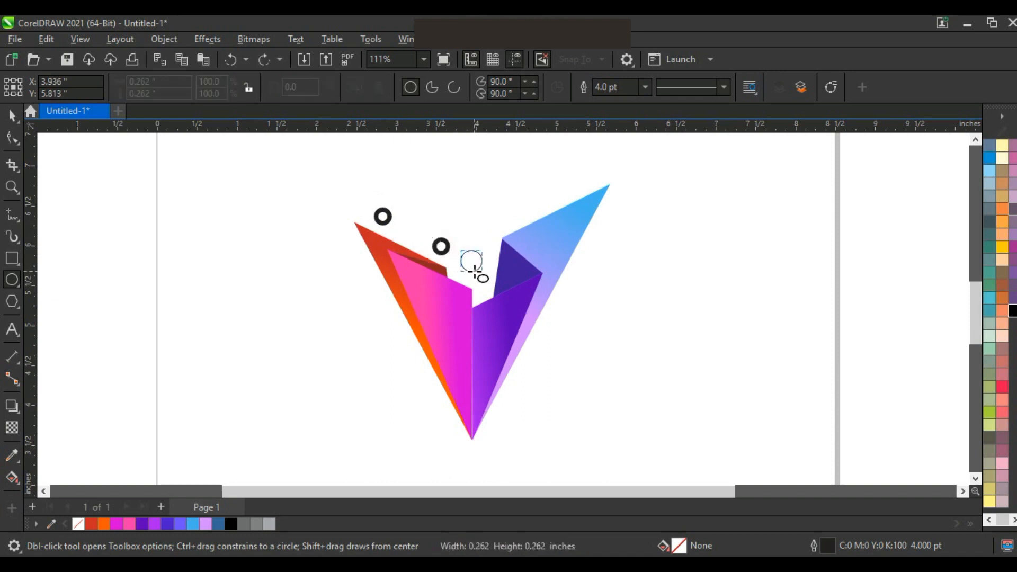
pyautogui.moveTo(532, 197); pyautogui.dragTo(542, 209)
# - Copy the outer left shape's red-to-orange fill onto the leftmost small circle
pyautogui.click(13, 115)
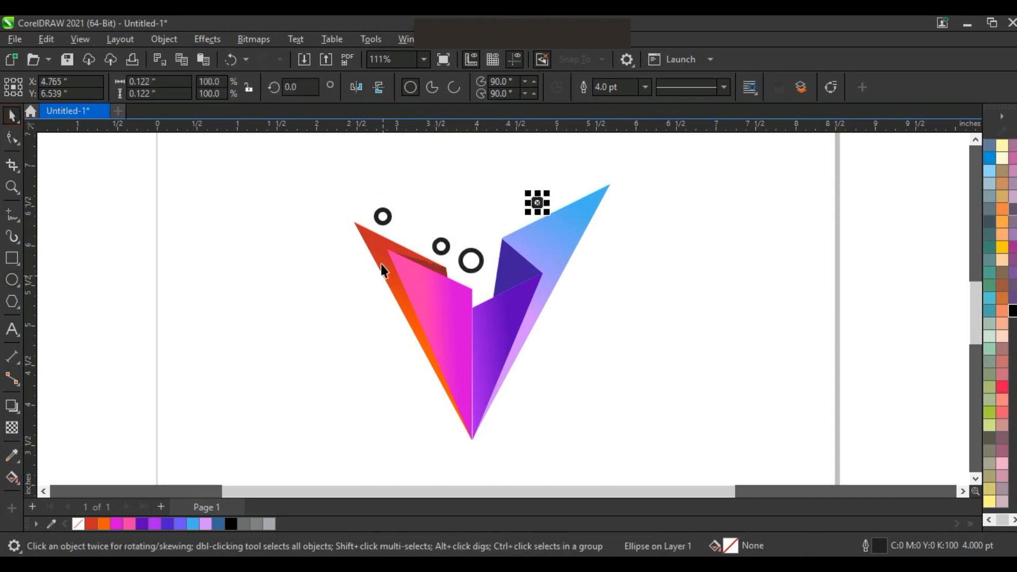
pyautogui.click(386, 220)
pyautogui.click(46, 38)
pyautogui.click(81, 145)
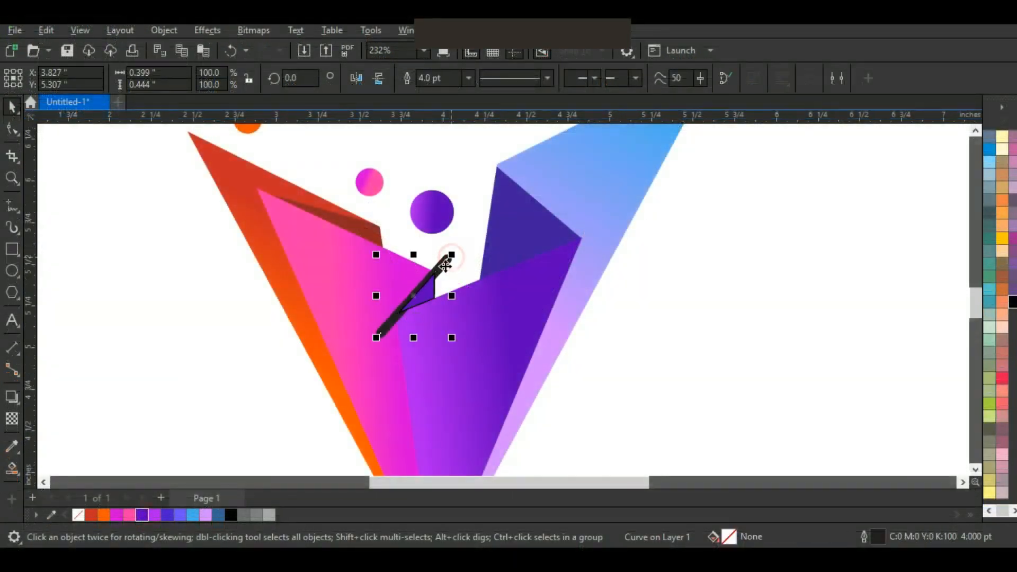
# - Delete the slanted line over the centre fold and remove the outline from the small dark purple triangle
pyautogui.click(445, 259)
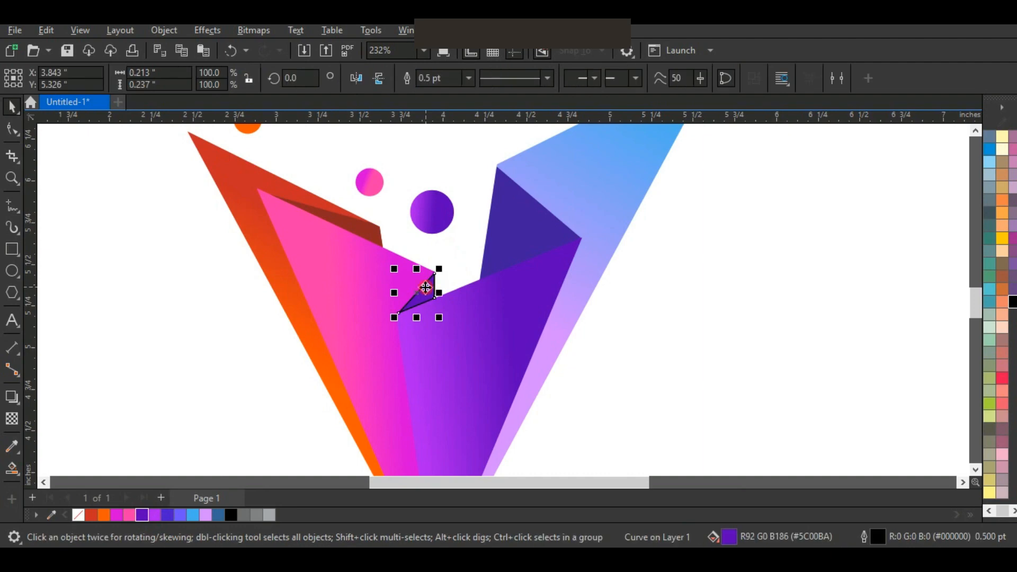
pyautogui.rightClick(78, 512)
pyautogui.click(184, 299)
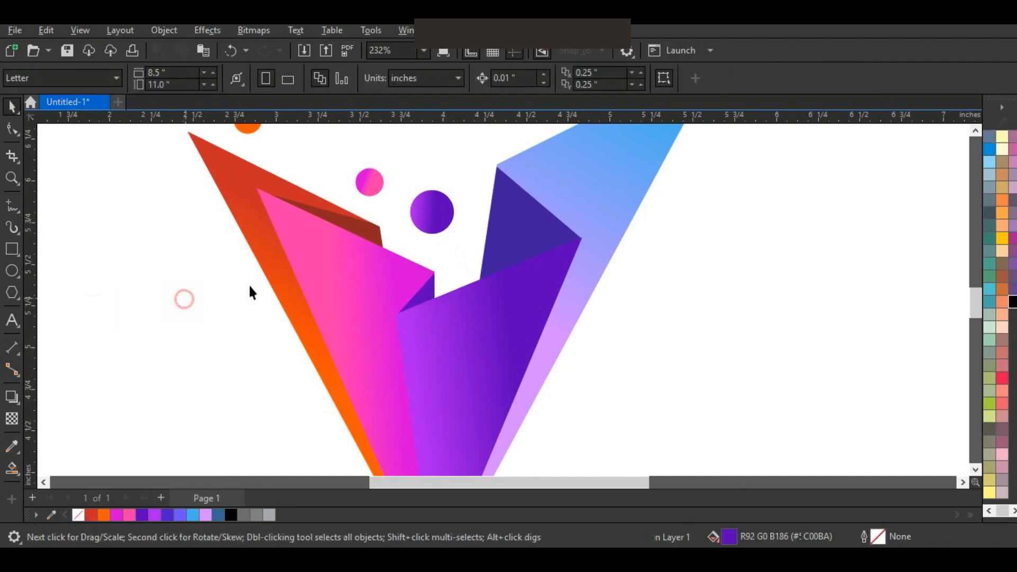
pyautogui.scroll(-5, 524, 270)
pyautogui.moveTo(656, 163); pyautogui.dragTo(361, 402)
pyautogui.scroll(2, 495, 296)
pyautogui.click(685, 313)
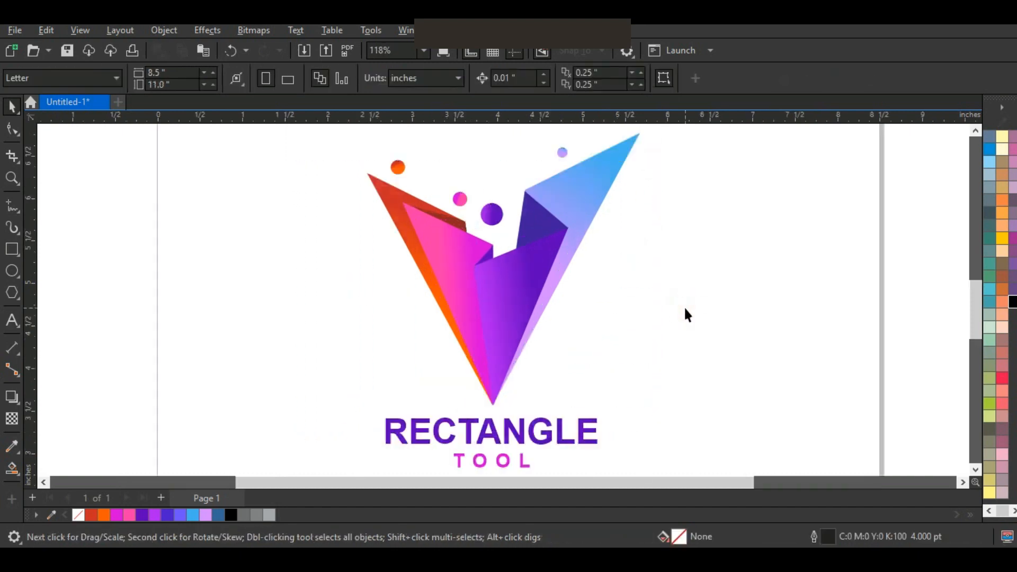